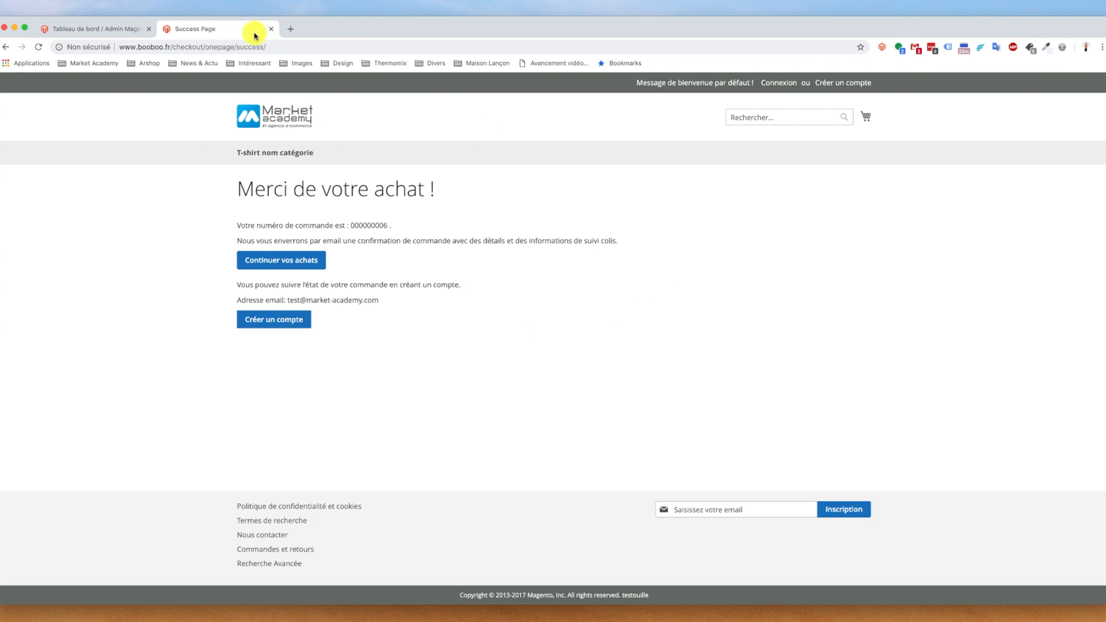
- Switch to the Magento admin, open the list of content blocks and start adding a new block
{"action": "left_click", "coordinate": [101, 28]}
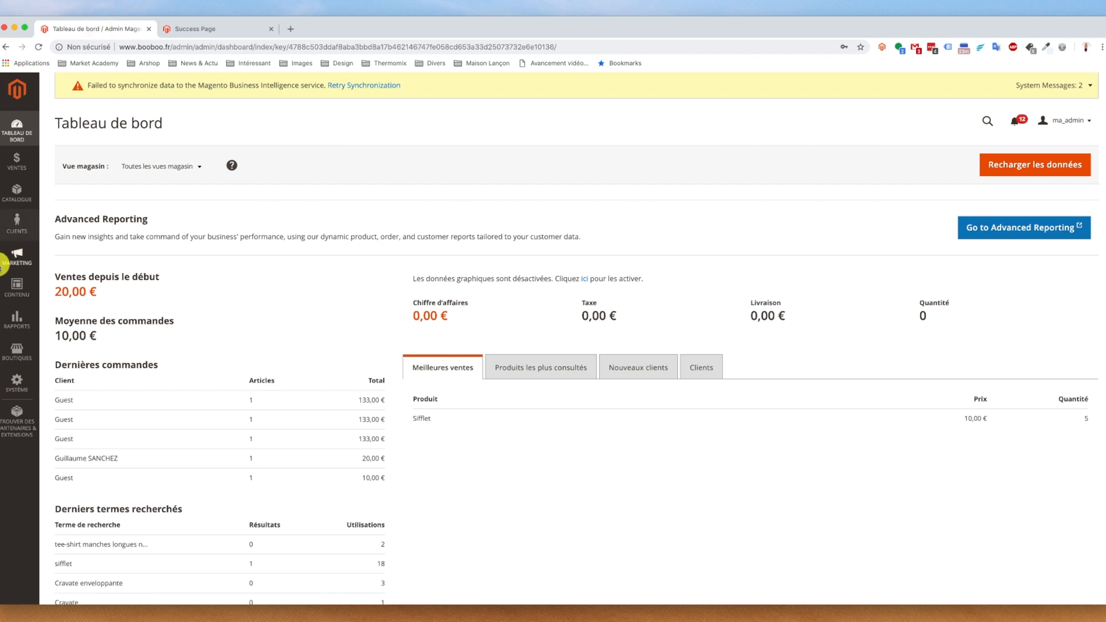
{"action": "left_click", "coordinate": [17, 288]}
{"action": "left_click", "coordinate": [70, 180]}
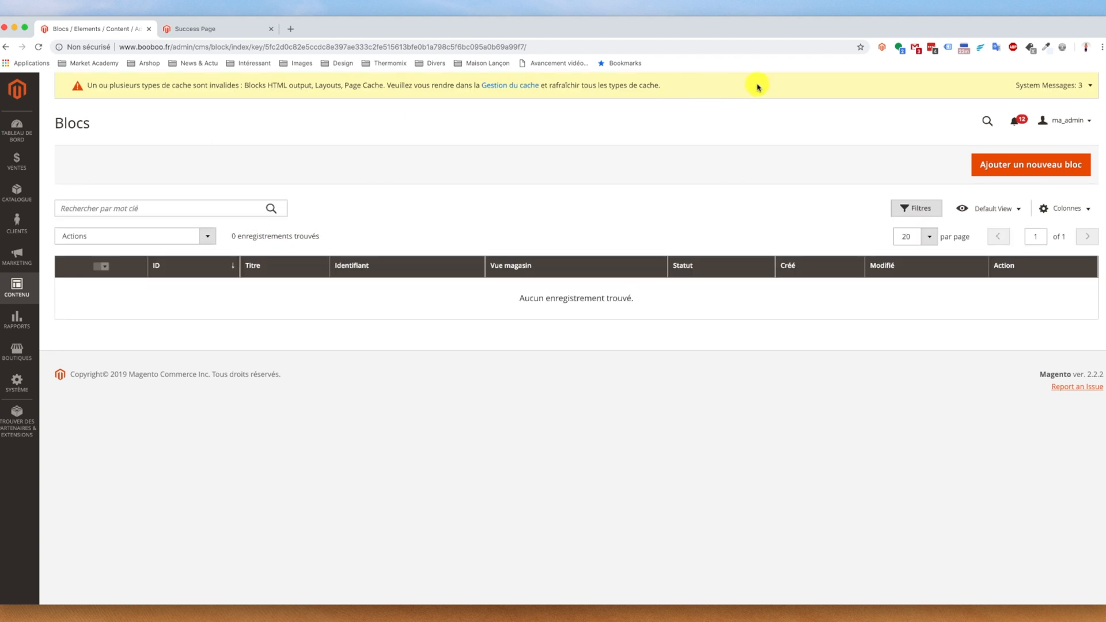
{"action": "left_click", "coordinate": [1028, 157]}
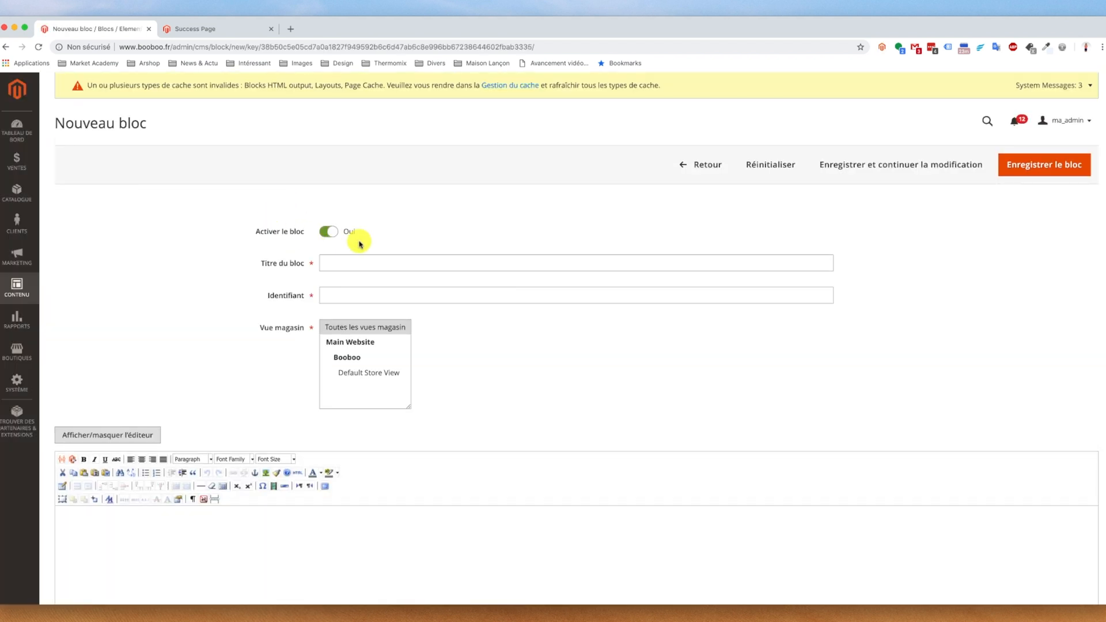
- Title the new block "Bloc confirmation commande" and set its identifier to "bloc-confirmation-commande"
{"action": "left_click", "coordinate": [356, 259]}
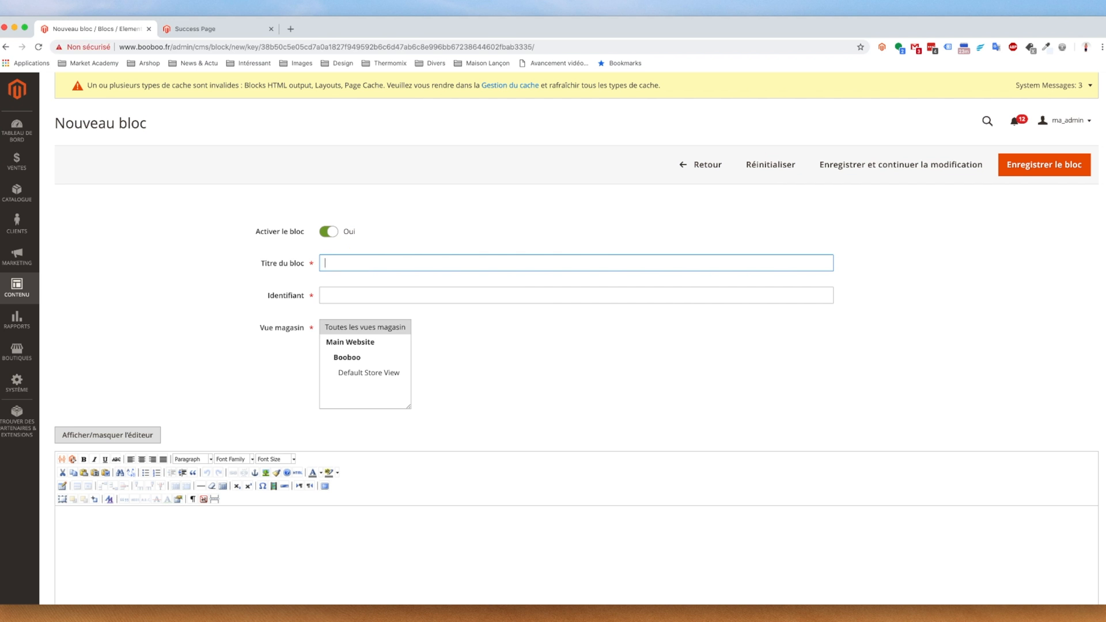
{"action": "key", "text": "Tab"}
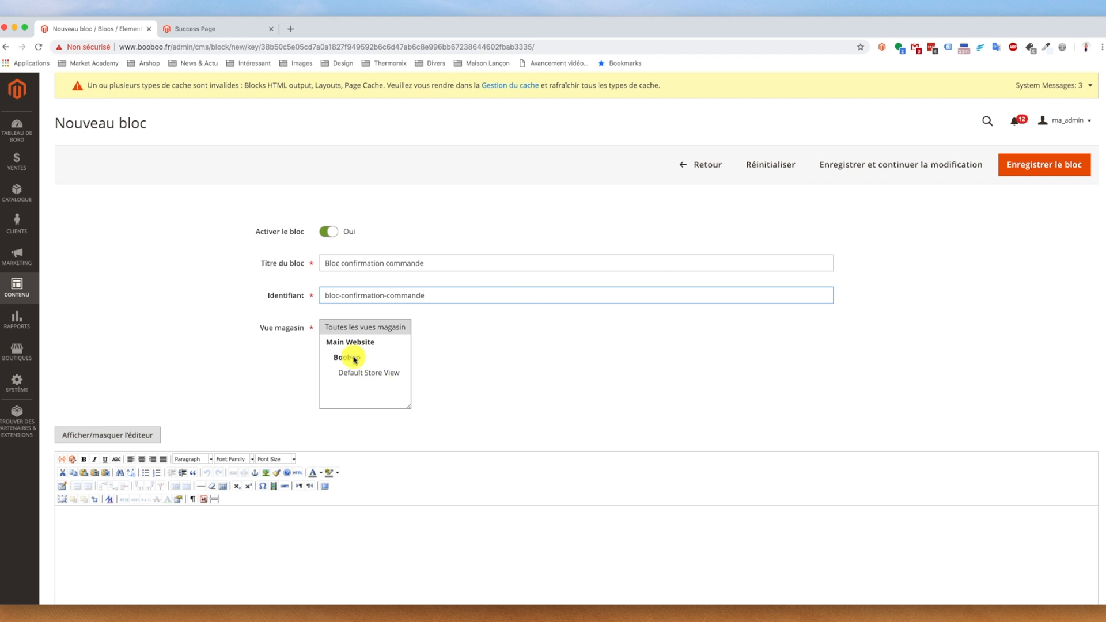
{"action": "scroll", "coordinate": [354, 356], "scroll_direction": "down", "scroll_amount": 2}
{"action": "scroll", "coordinate": [356, 356], "scroll_direction": "down", "scroll_amount": 2}
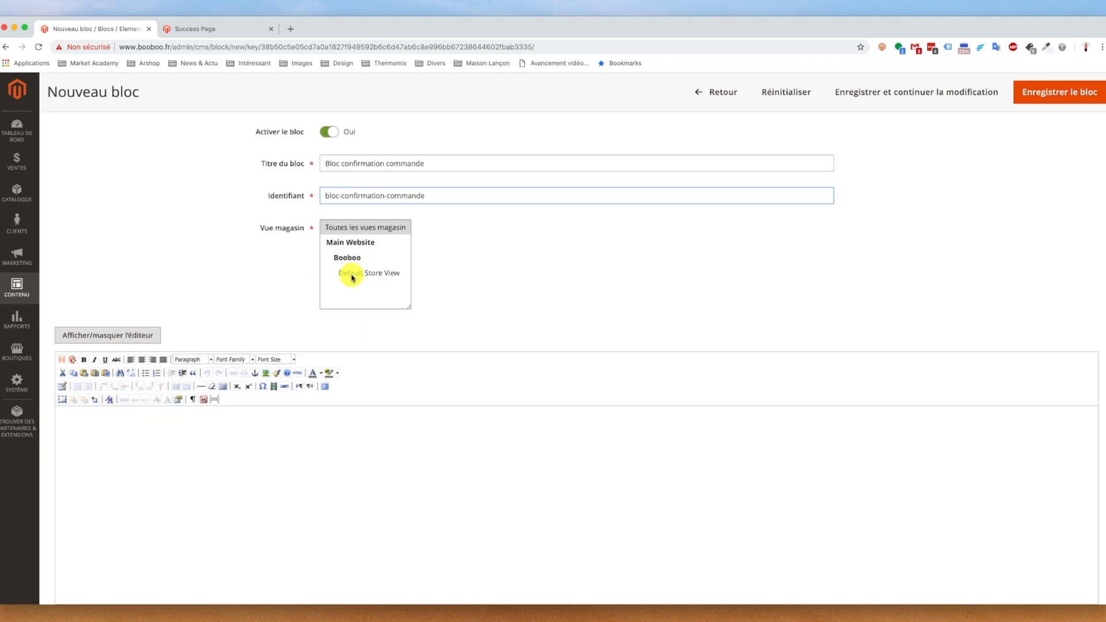
- Choose the thank-you picture 248.jpg from the media storage as the image for the block's content
{"action": "left_click", "coordinate": [213, 468]}
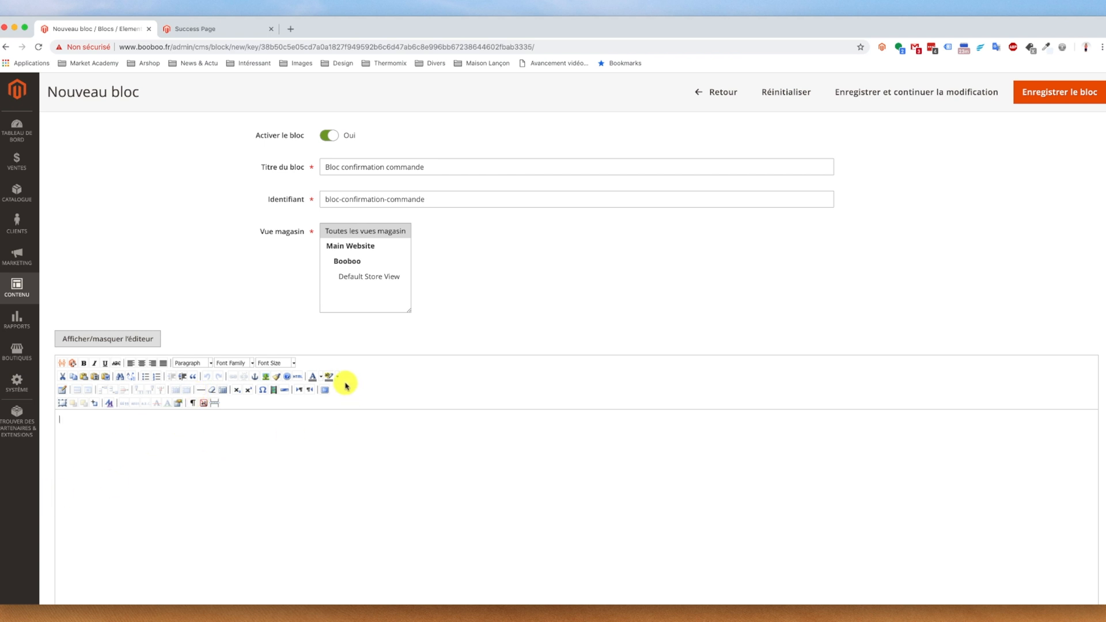
{"action": "left_click", "coordinate": [265, 378]}
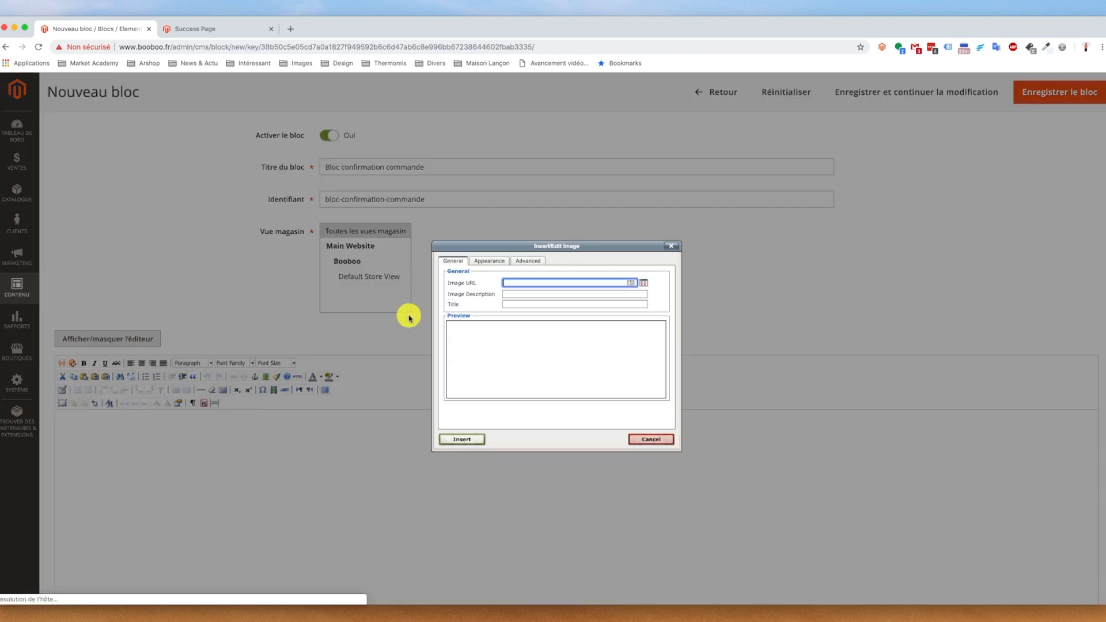
{"action": "left_click", "coordinate": [643, 284]}
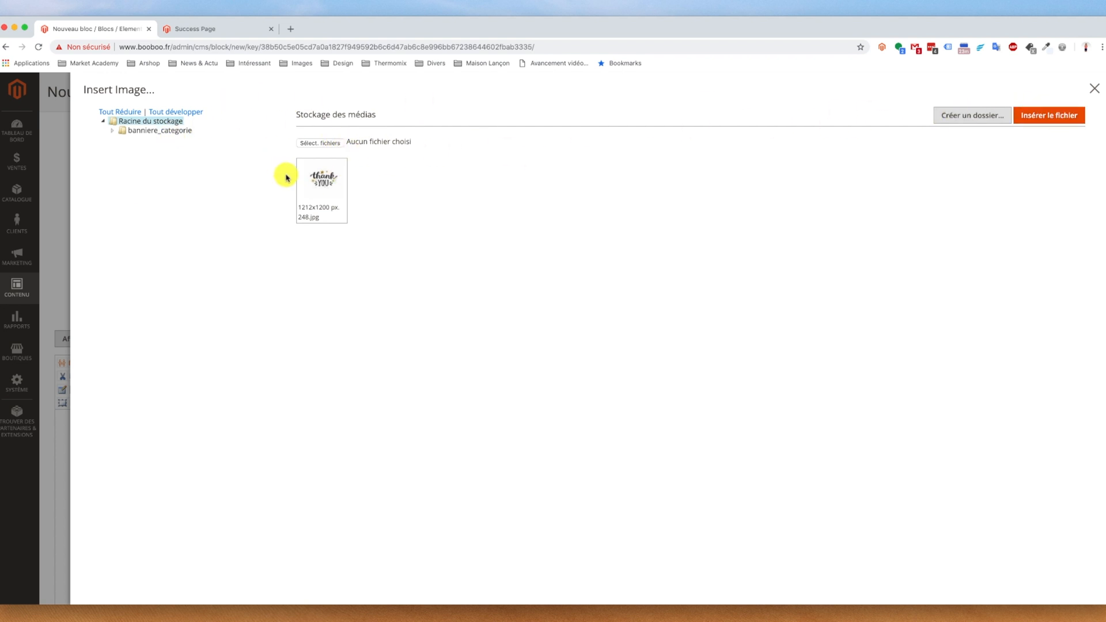
{"action": "left_click", "coordinate": [321, 185]}
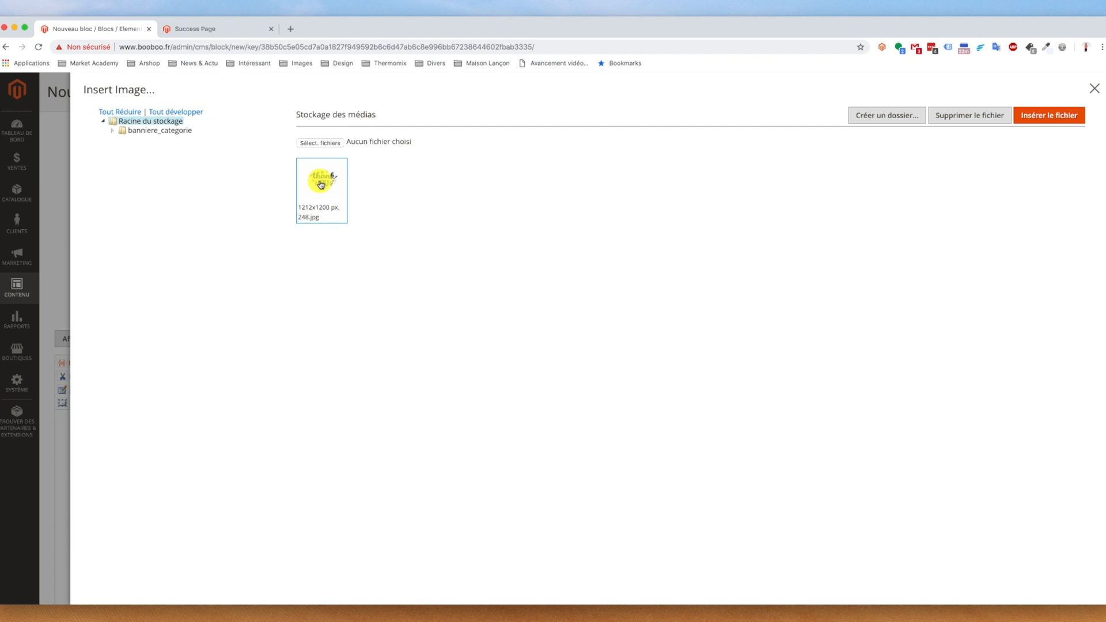
{"action": "left_click", "coordinate": [1037, 114]}
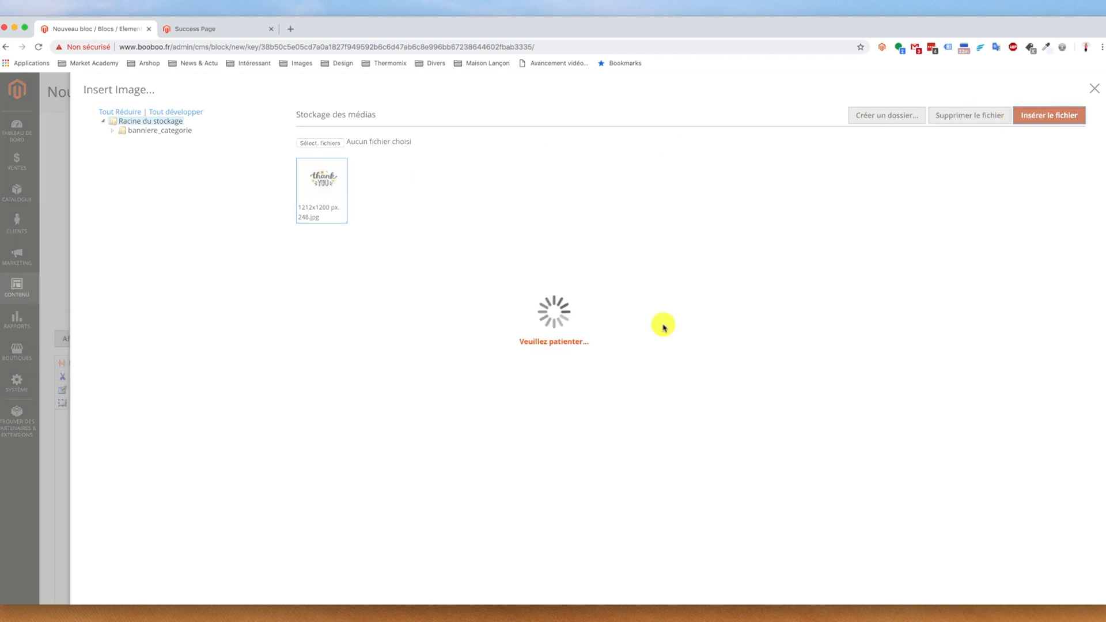
- Enter "confirmation de commande booboo" as both image description and title, and insert the image into the content
{"action": "left_click", "coordinate": [558, 294]}
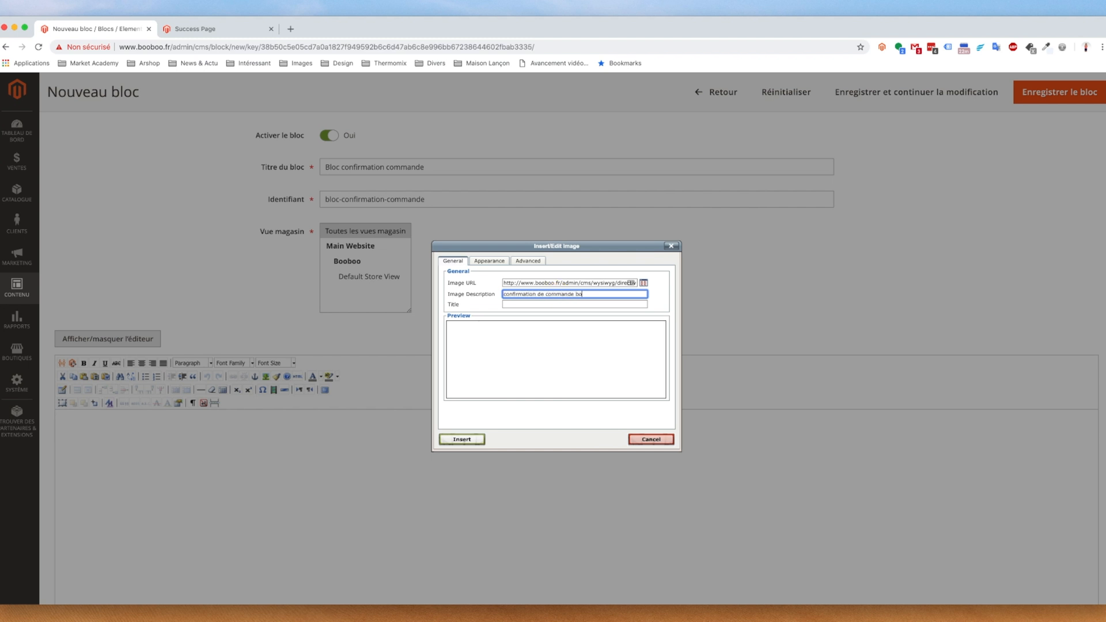
{"action": "key", "text": "super+a"}
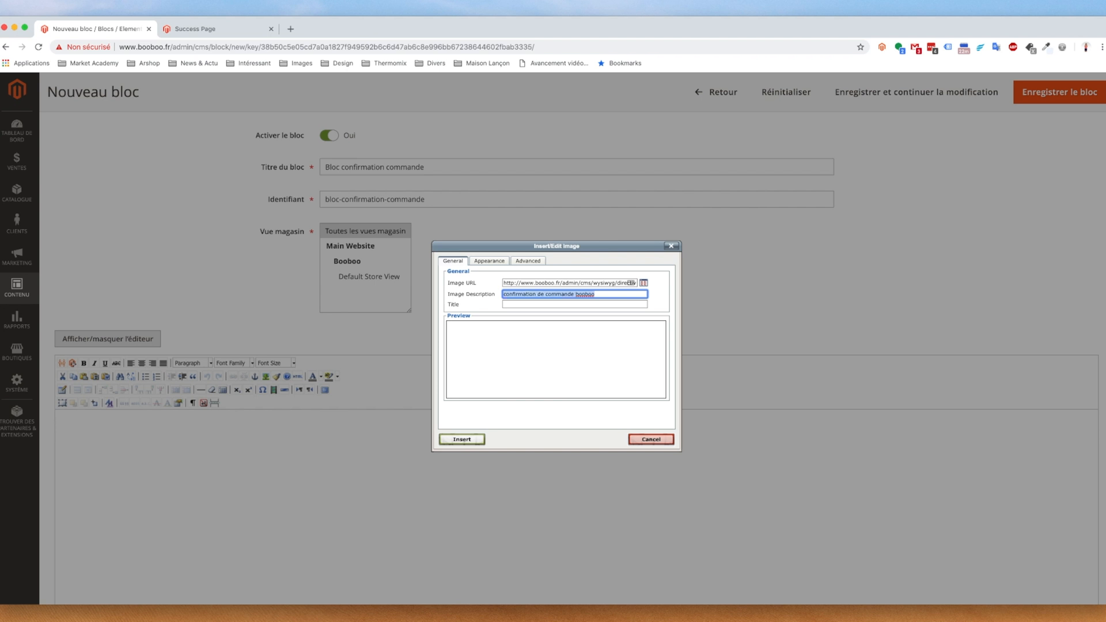
{"action": "key", "text": "super+c"}
{"action": "left_click", "coordinate": [562, 304]}
{"action": "key", "text": "super+v"}
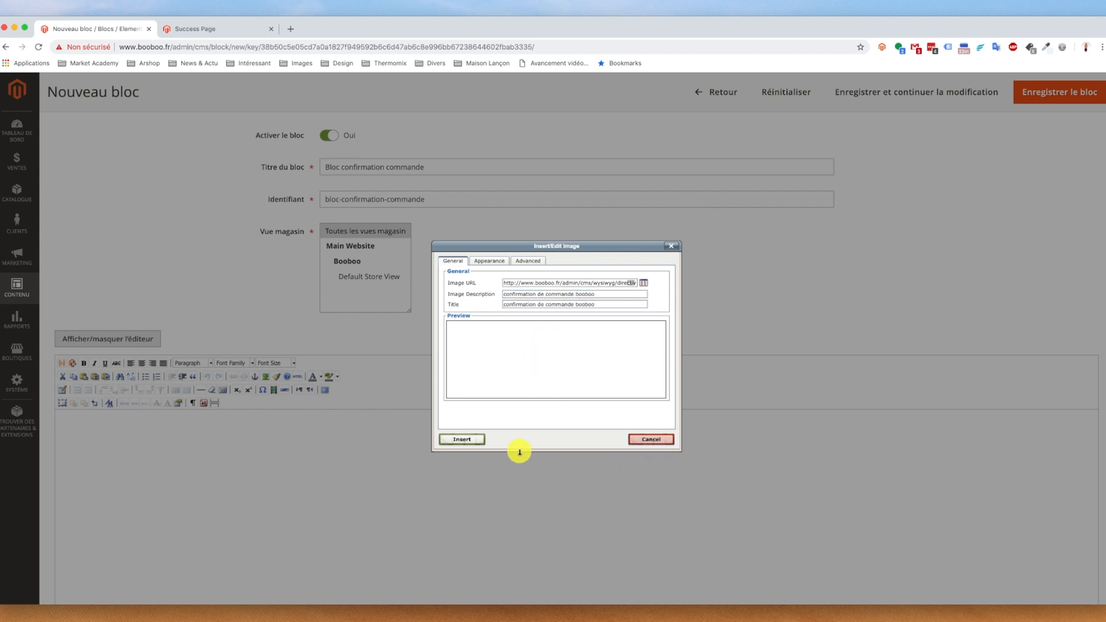
{"action": "left_click", "coordinate": [463, 440]}
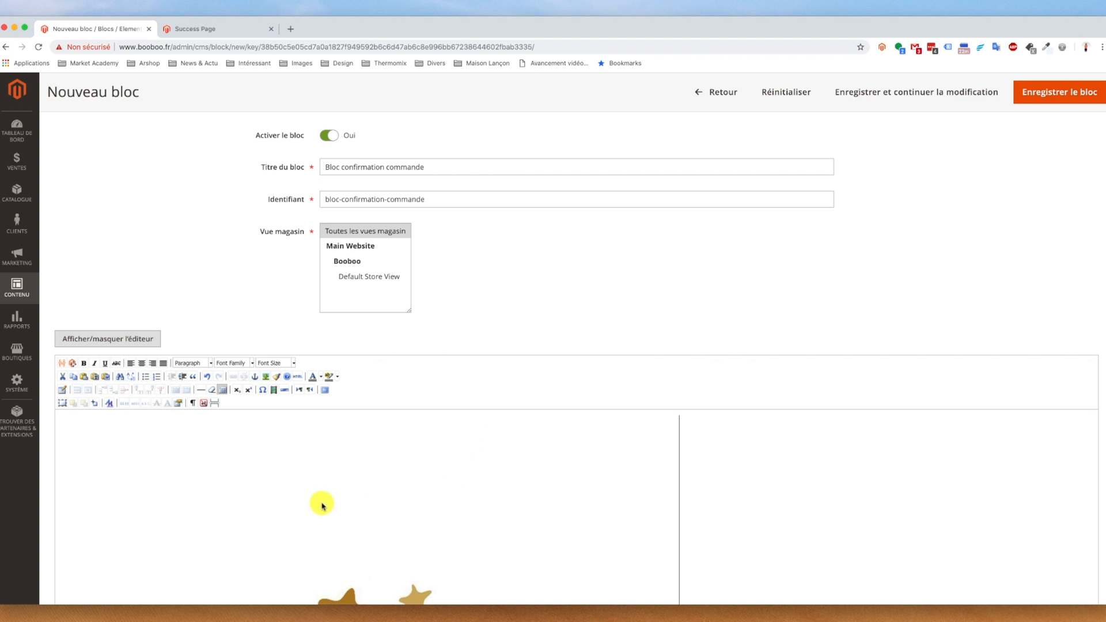
- Center the inserted thank-you image in the block's content
{"action": "scroll", "coordinate": [316, 501], "scroll_direction": "up", "scroll_amount": 10}
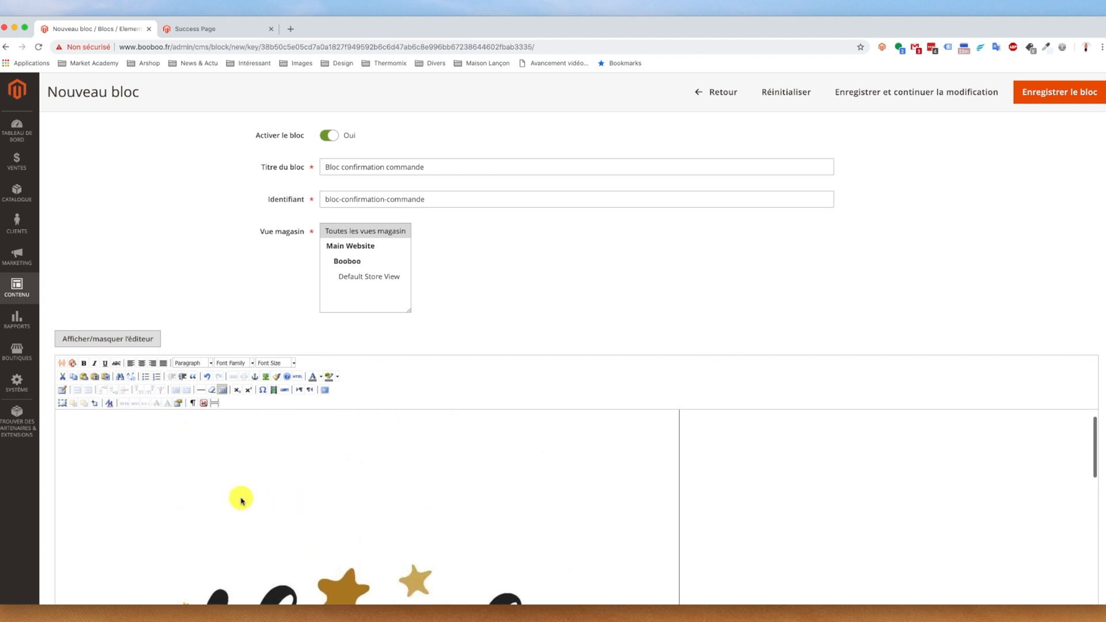
{"action": "left_click", "coordinate": [373, 505]}
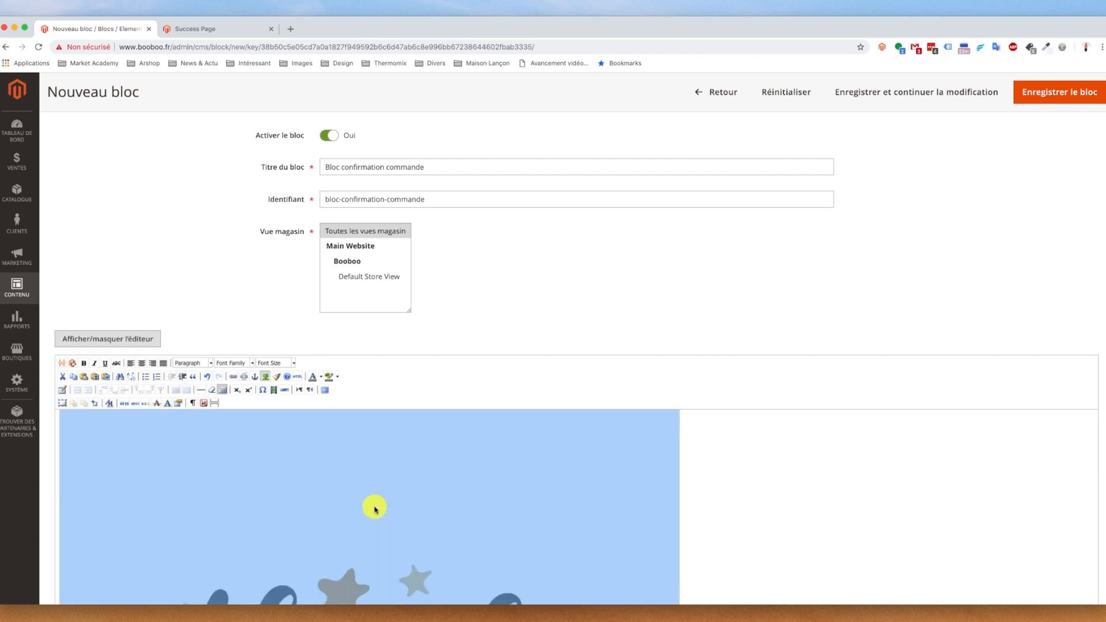
{"action": "right_click", "coordinate": [286, 469]}
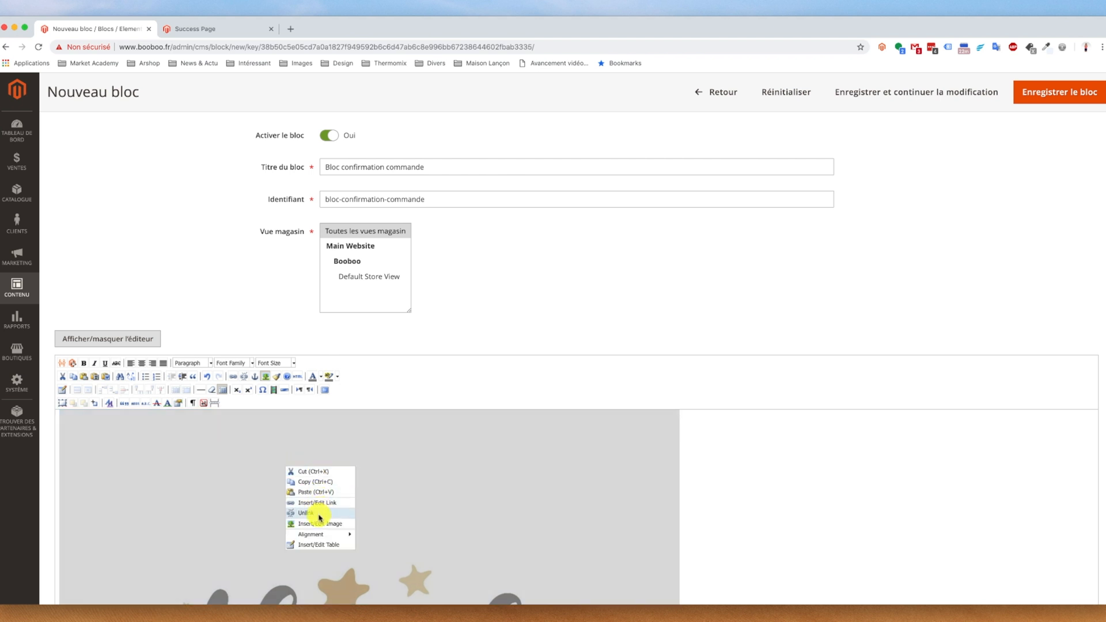
{"action": "mouse_move", "coordinate": [316, 535]}
{"action": "left_click", "coordinate": [374, 544]}
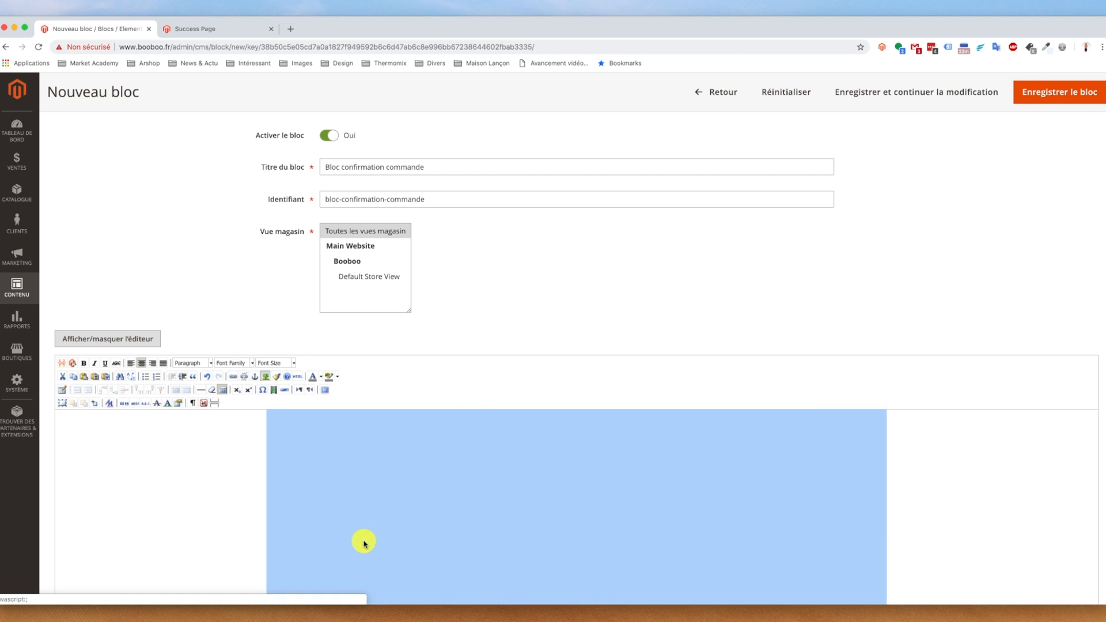
{"action": "left_click", "coordinate": [919, 491]}
{"action": "scroll", "coordinate": [330, 469], "scroll_direction": "down", "scroll_amount": 5}
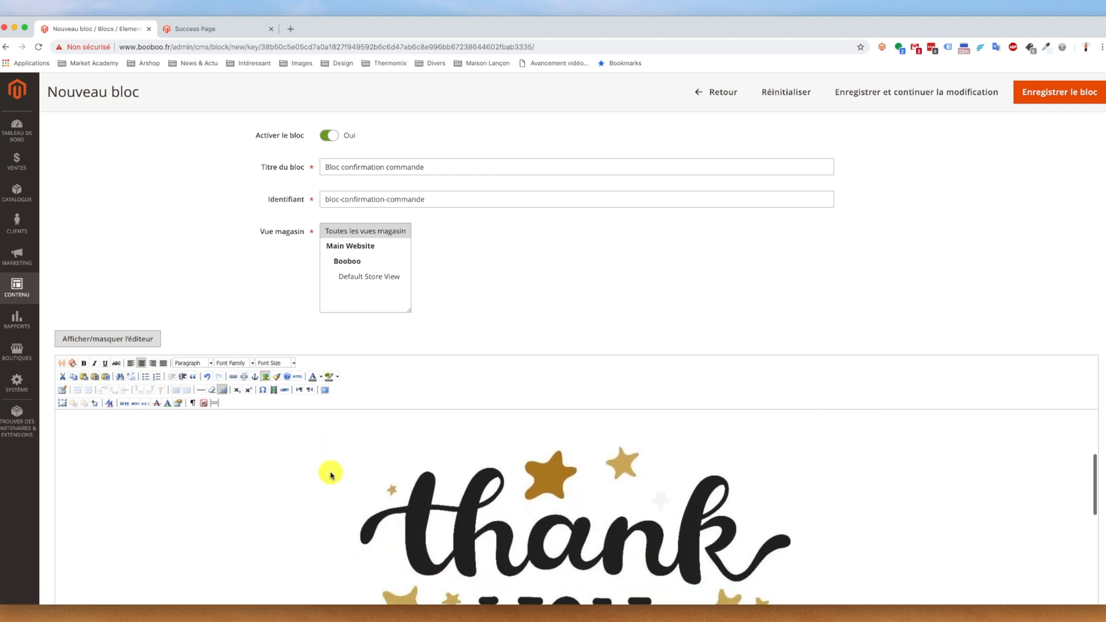
{"action": "scroll", "coordinate": [331, 474], "scroll_direction": "up", "scroll_amount": 10}
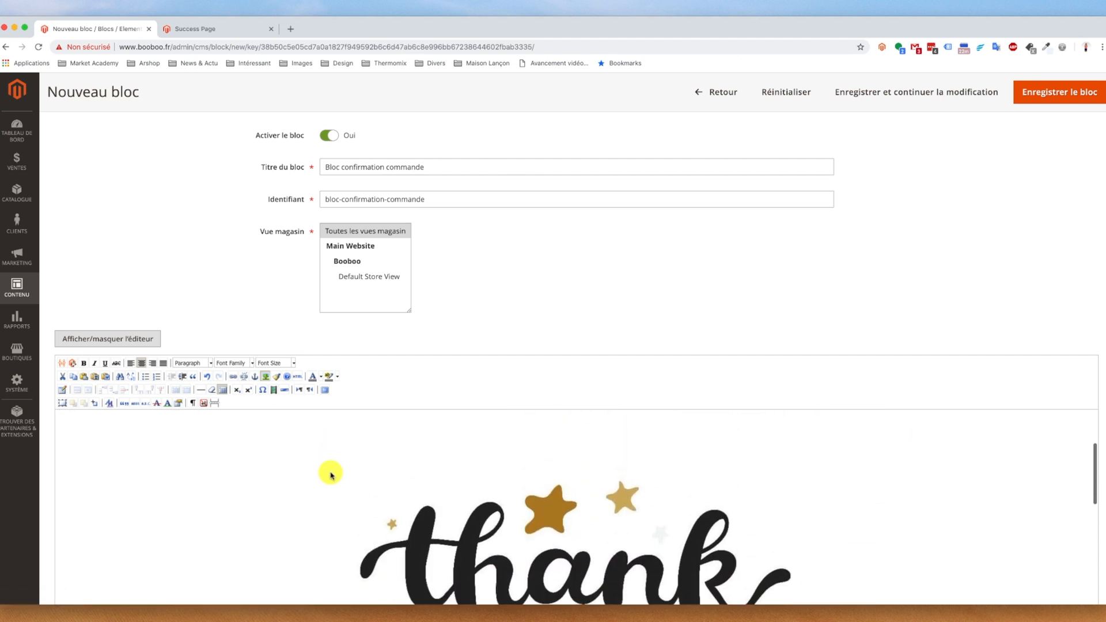
{"action": "scroll", "coordinate": [331, 473], "scroll_direction": "down", "scroll_amount": 4}
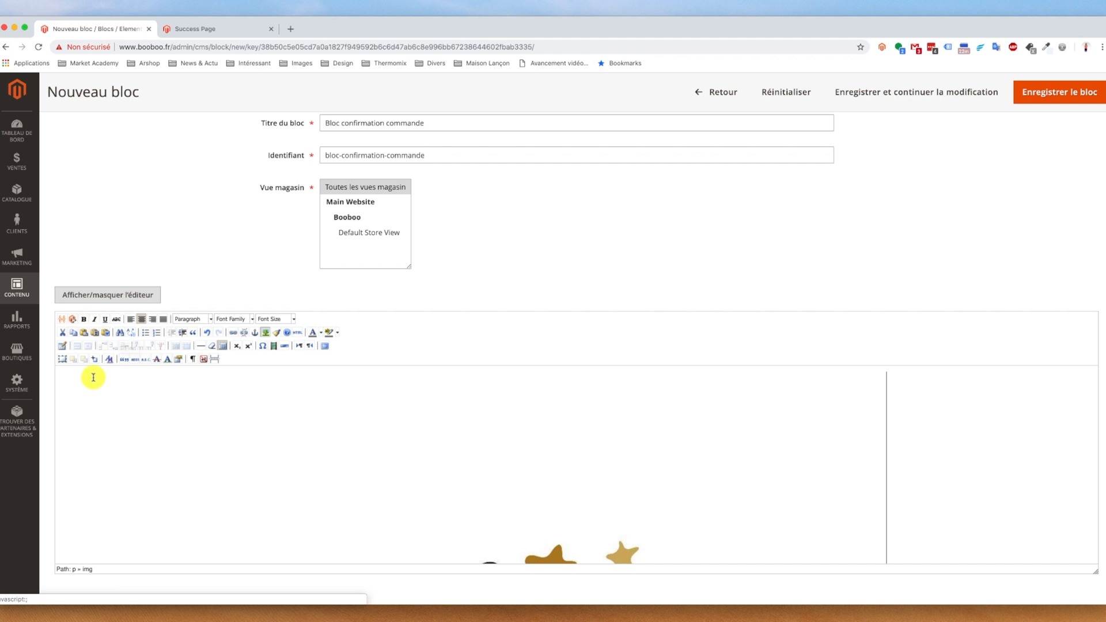
{"action": "scroll", "coordinate": [94, 378], "scroll_direction": "up", "scroll_amount": 5}
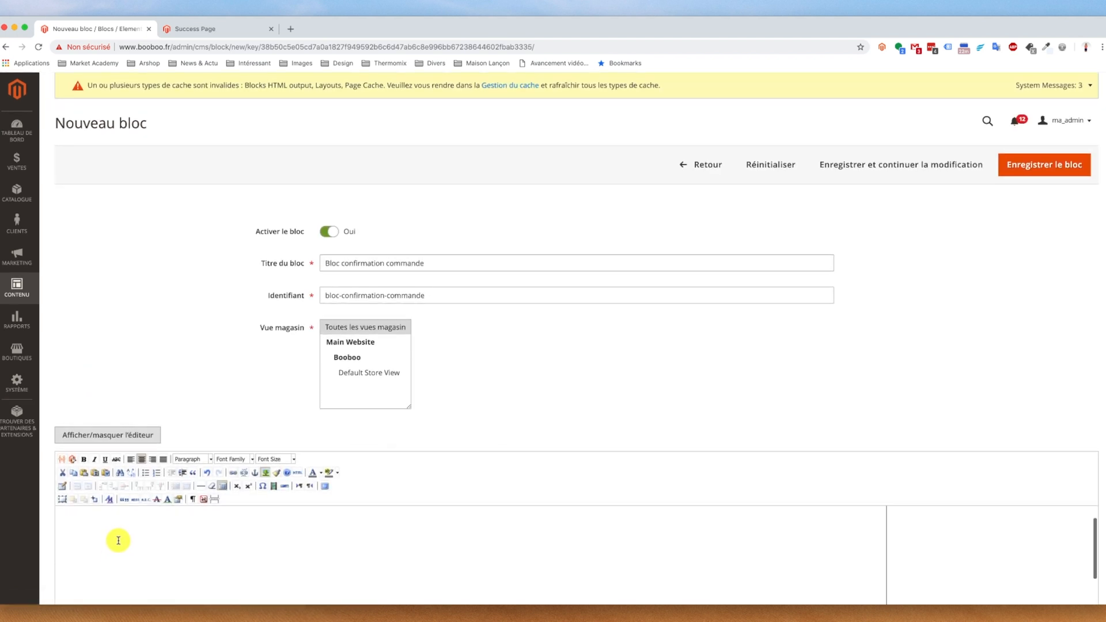
{"action": "left_click", "coordinate": [143, 460]}
{"action": "left_click", "coordinate": [229, 460]}
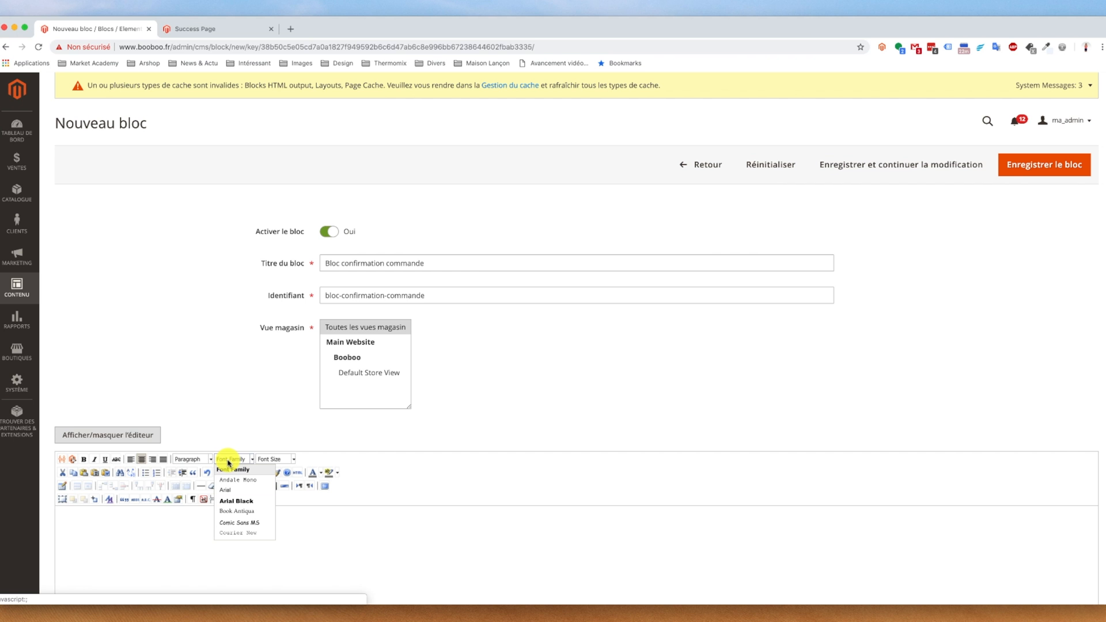
{"action": "left_click", "coordinate": [419, 480]}
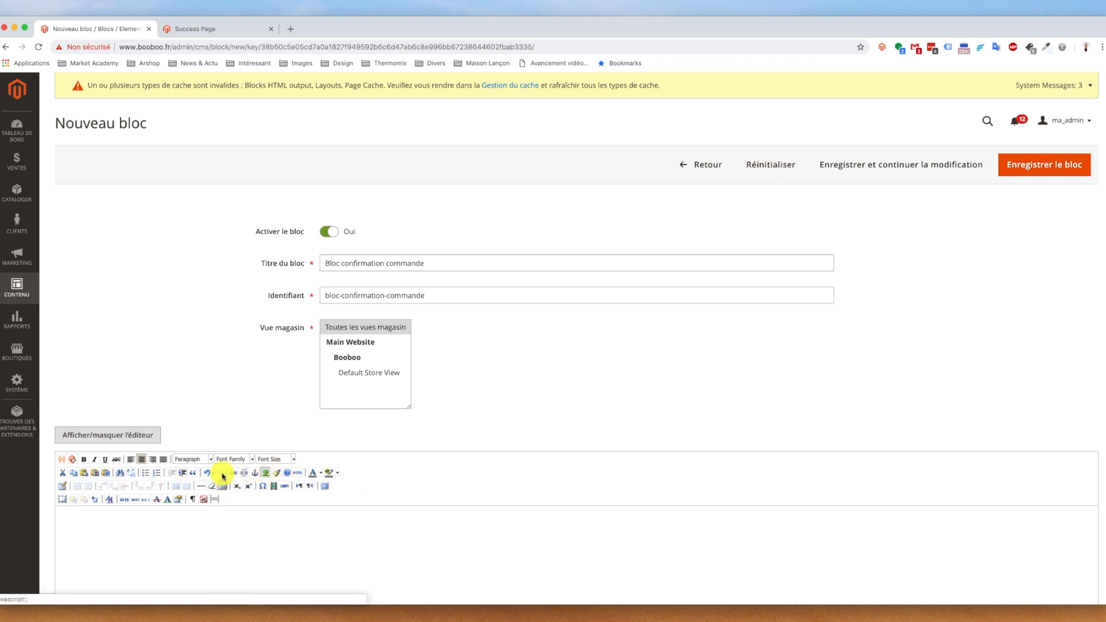
- Write "Pour toute question, merci de nous contacter." above the image and start inserting a link on "nous contacter"
{"action": "left_click", "coordinate": [122, 544]}
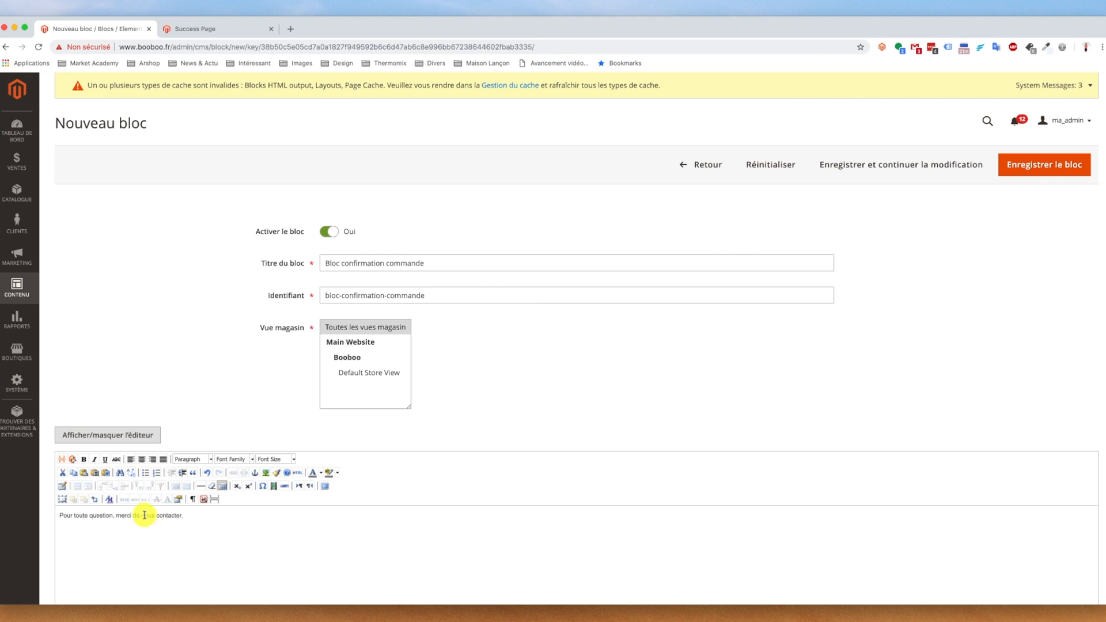
{"action": "left_click_drag", "start_coordinate": [141, 515], "coordinate": [183, 516]}
{"action": "left_click", "coordinate": [233, 472]}
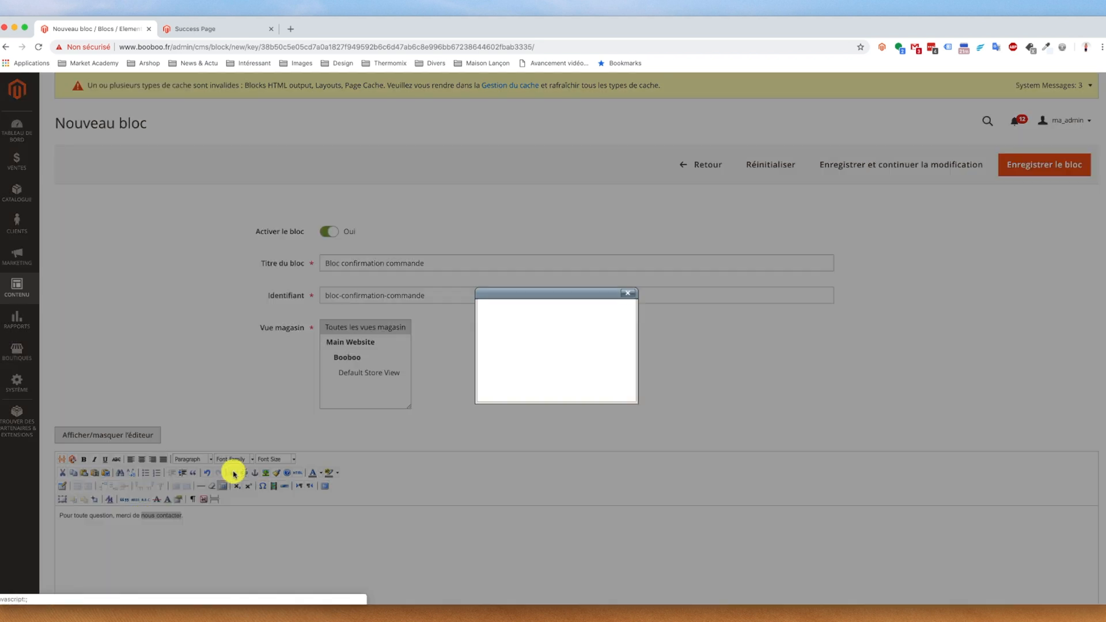
- Copy the address of the storefront's Nous contacter page and return to the block being edited
{"action": "left_click", "coordinate": [211, 27]}
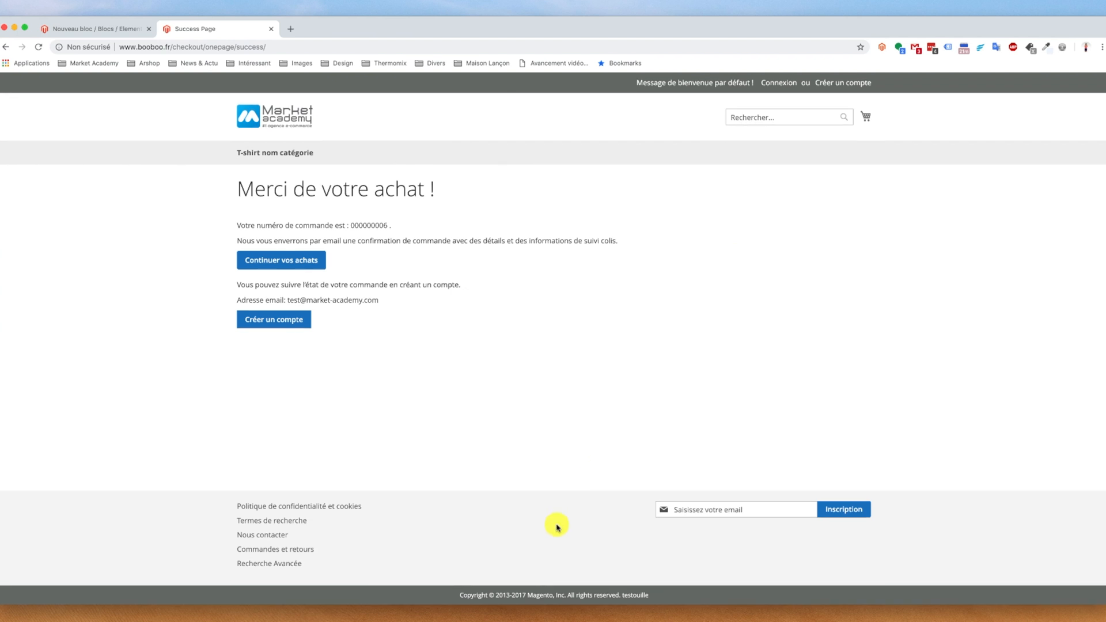
{"action": "left_click", "coordinate": [271, 535], "text": "super"}
{"action": "left_click", "coordinate": [305, 28]}
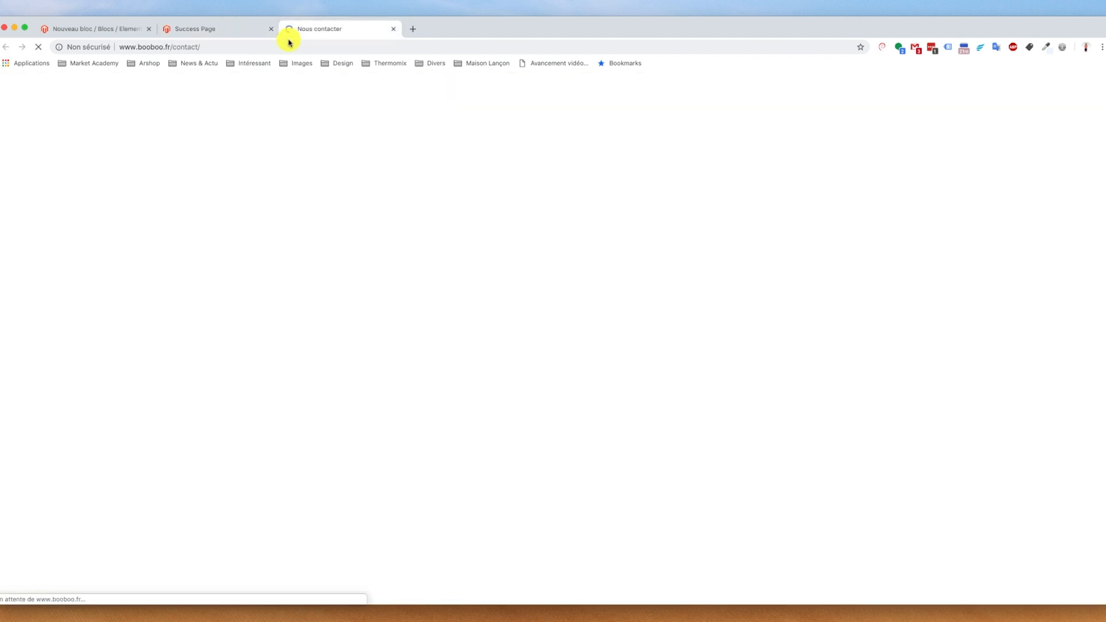
{"action": "left_click", "coordinate": [283, 46]}
{"action": "left_click", "coordinate": [393, 28]}
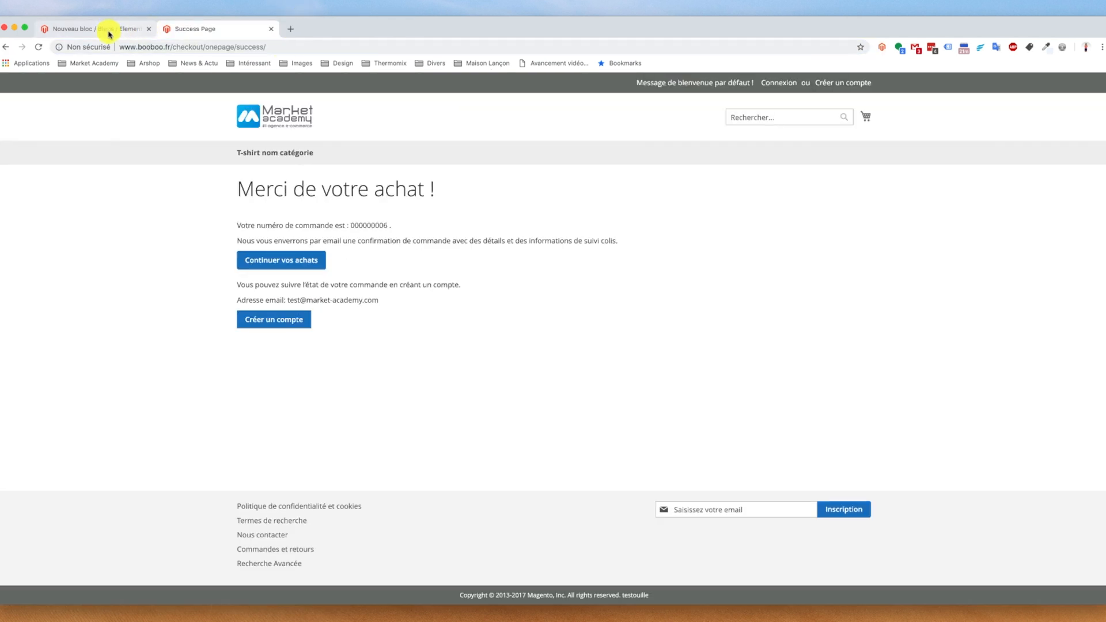
{"action": "left_click", "coordinate": [123, 29]}
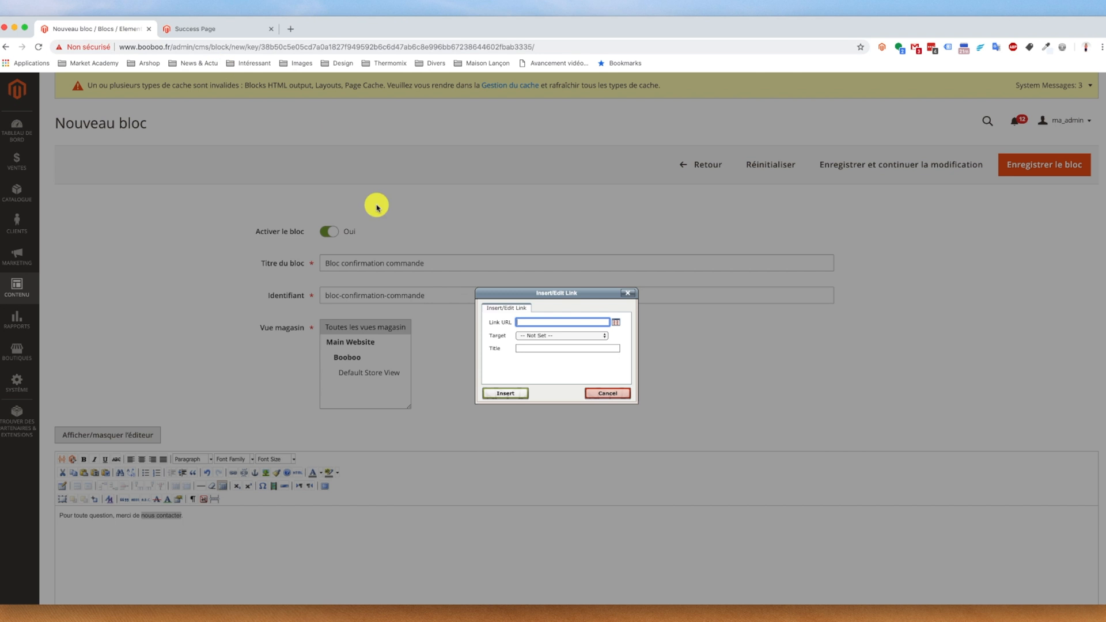
{"action": "left_click", "coordinate": [529, 336]}
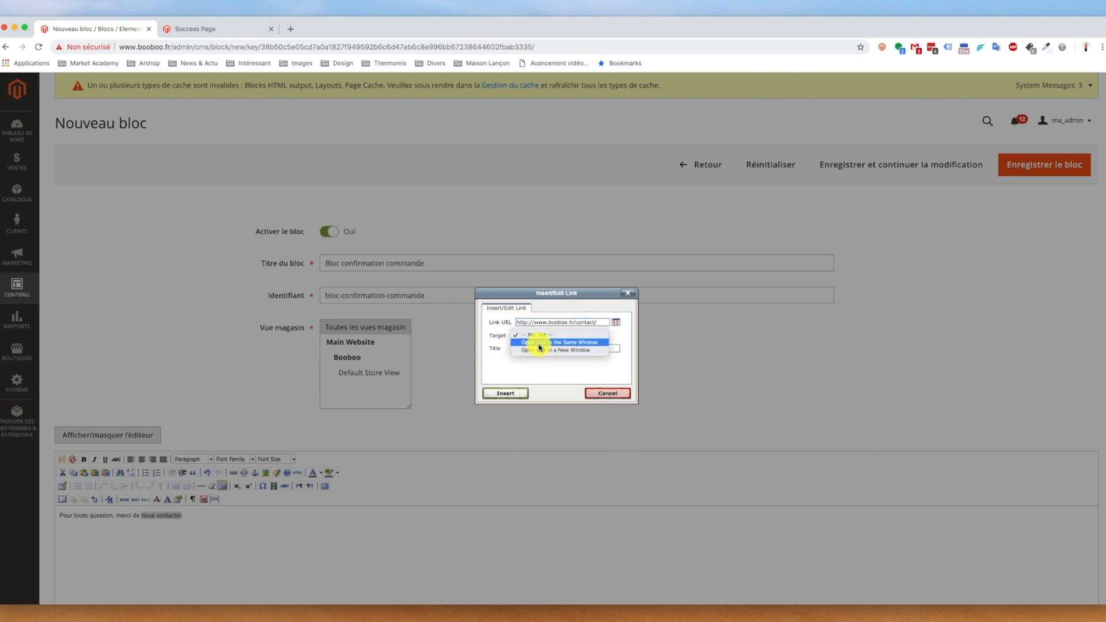
{"action": "left_click", "coordinate": [539, 350]}
{"action": "left_click", "coordinate": [511, 401]}
- Center the contact sentence above the thank-you image
{"action": "left_click_drag", "start_coordinate": [159, 517], "coordinate": [46, 512]}
{"action": "left_click", "coordinate": [141, 460]}
{"action": "left_click", "coordinate": [220, 564]}
- Remove the whole contact sentence from its place above the thank-you image
{"action": "scroll", "coordinate": [219, 563], "scroll_direction": "down", "scroll_amount": 5}
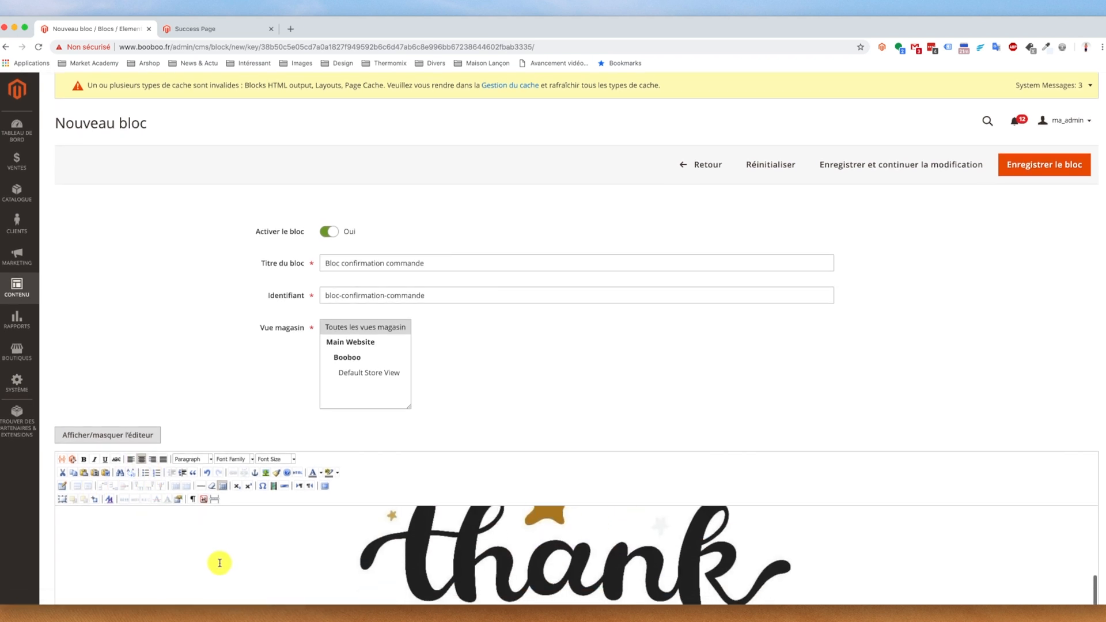
{"action": "scroll", "coordinate": [220, 563], "scroll_direction": "up", "scroll_amount": 5}
{"action": "left_click_drag", "start_coordinate": [510, 516], "coordinate": [638, 516]}
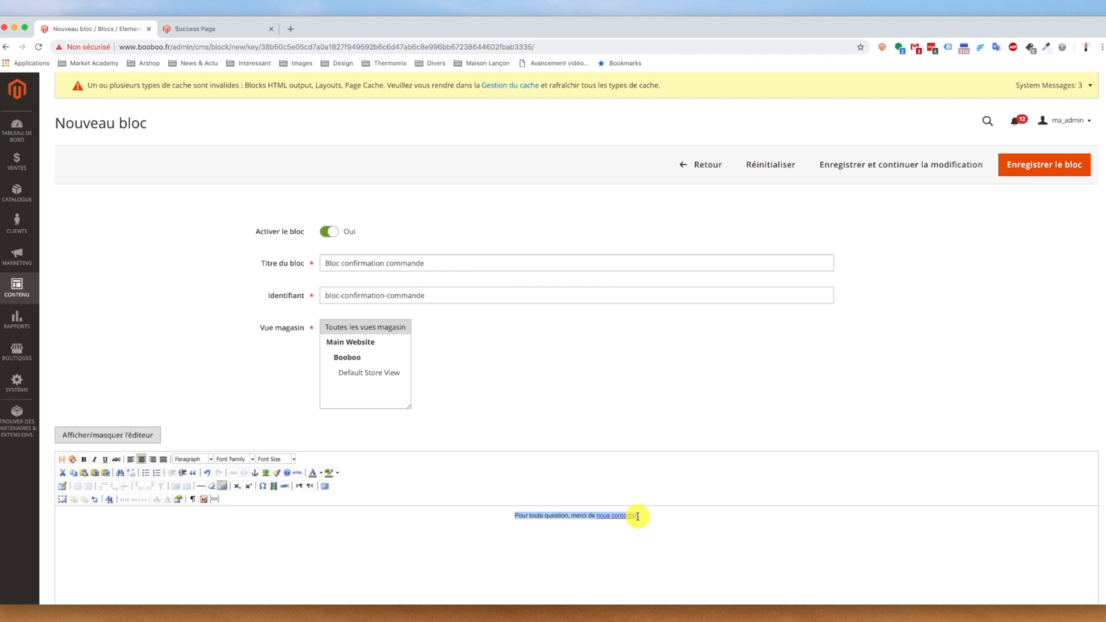
{"action": "key", "text": "BackSpace"}
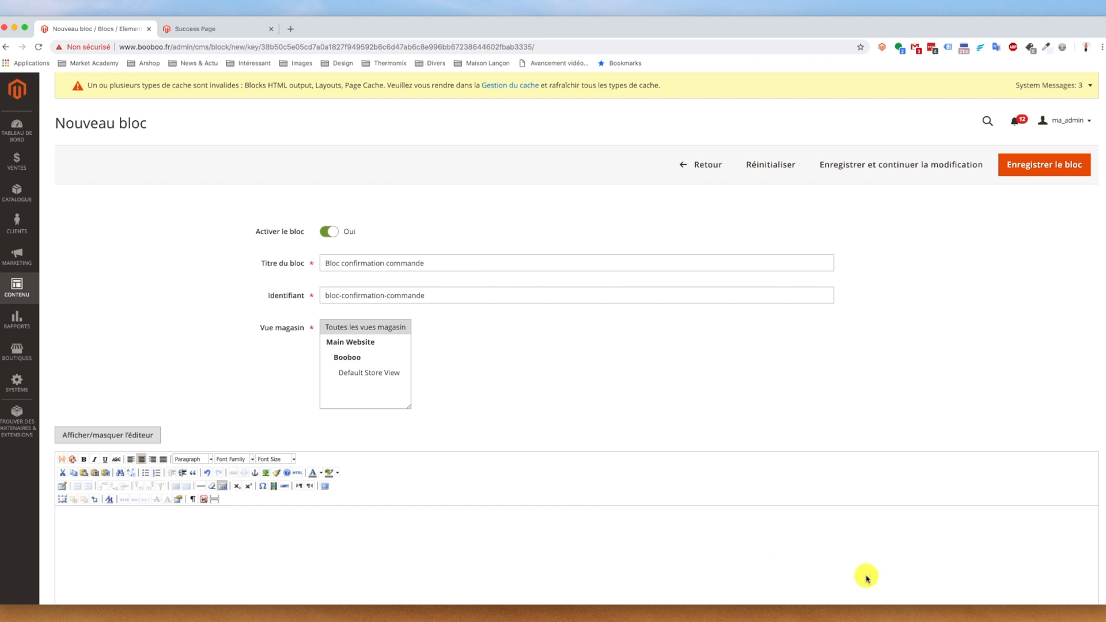
- Center the contact sentence located below the thank-you image in the block content
{"action": "scroll", "coordinate": [884, 563], "scroll_direction": "down", "scroll_amount": 4}
{"action": "scroll", "coordinate": [654, 358], "scroll_direction": "down", "scroll_amount": 10}
{"action": "scroll", "coordinate": [626, 399], "scroll_direction": "up", "scroll_amount": 3}
{"action": "scroll", "coordinate": [625, 395], "scroll_direction": "down", "scroll_amount": 3}
{"action": "left_click_drag", "start_coordinate": [204, 484], "coordinate": [58, 484]}
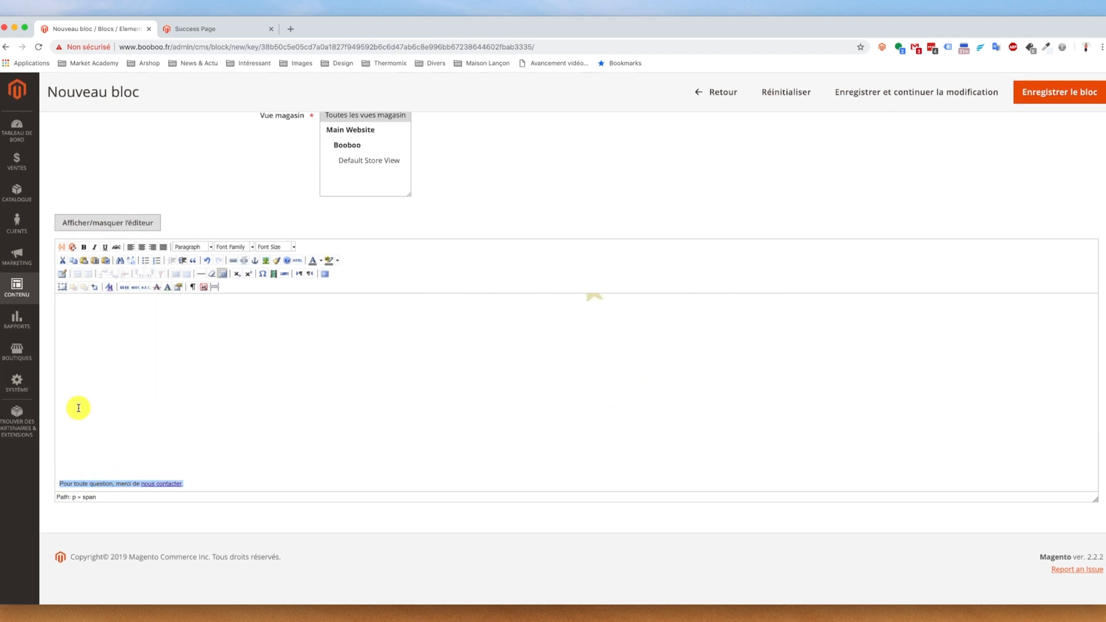
{"action": "left_click", "coordinate": [140, 247]}
{"action": "left_click", "coordinate": [424, 442]}
- Save the Bloc confirmation commande block
{"action": "scroll", "coordinate": [425, 442], "scroll_direction": "up", "scroll_amount": 10}
{"action": "scroll", "coordinate": [424, 442], "scroll_direction": "up", "scroll_amount": 5}
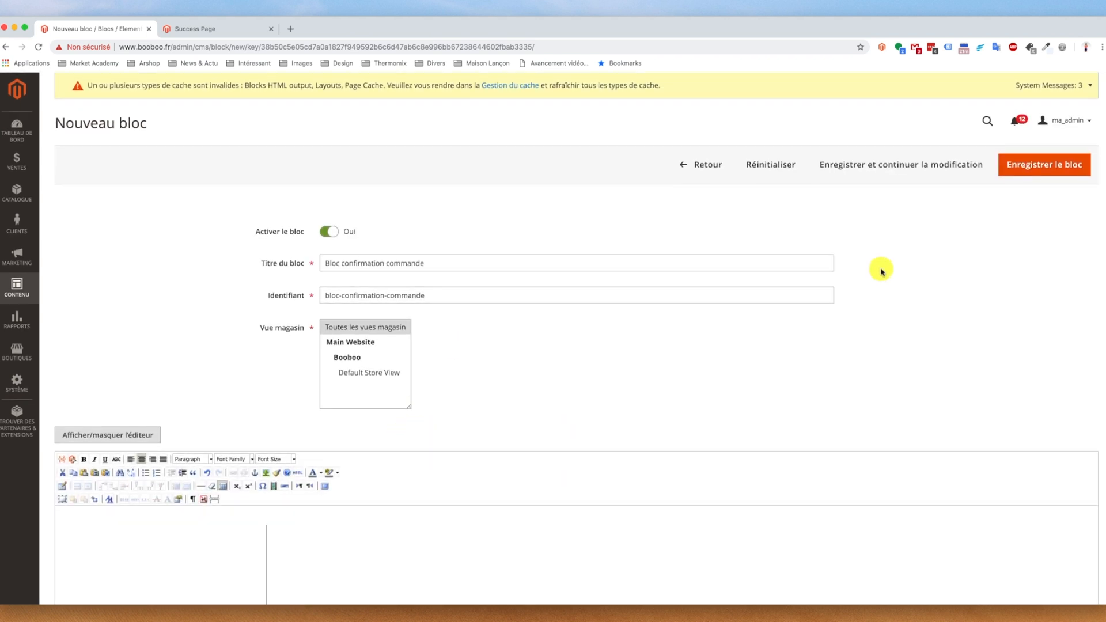
{"action": "left_click", "coordinate": [1015, 167]}
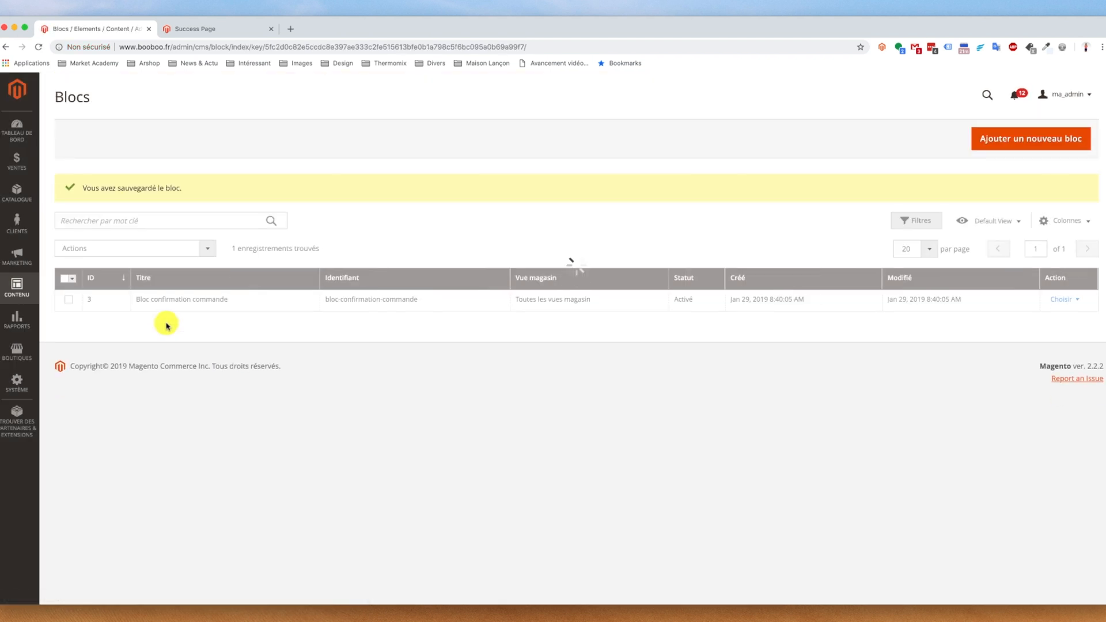
- Start a new content widget of type Bloc CMS statique with the Magento Luma design theme
{"action": "left_click", "coordinate": [16, 287]}
{"action": "left_click", "coordinate": [68, 209]}
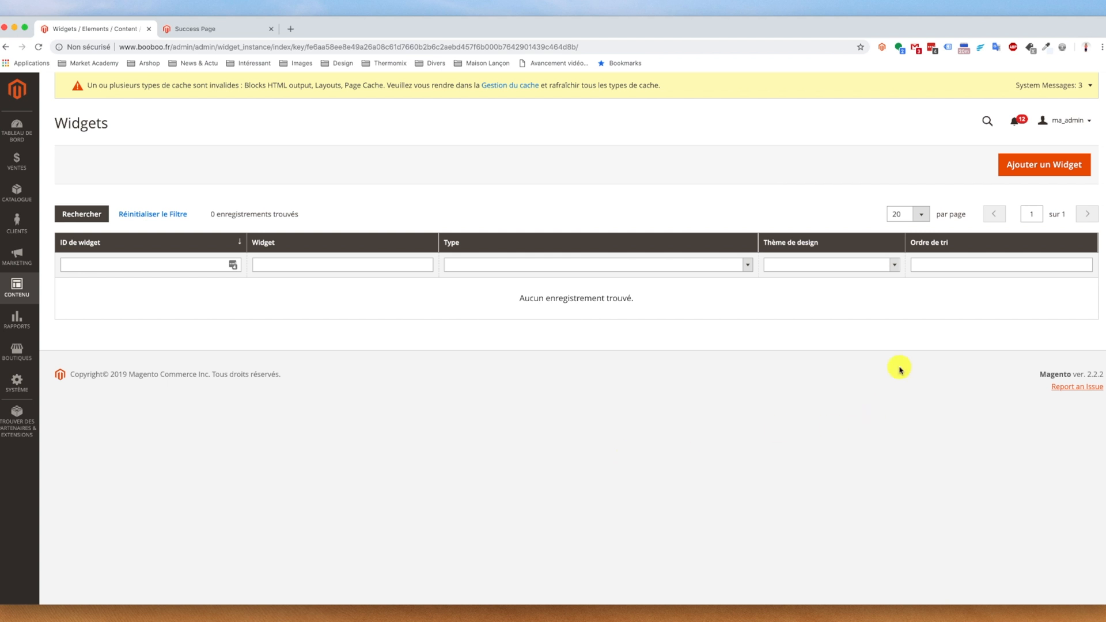
{"action": "left_click", "coordinate": [1062, 164]}
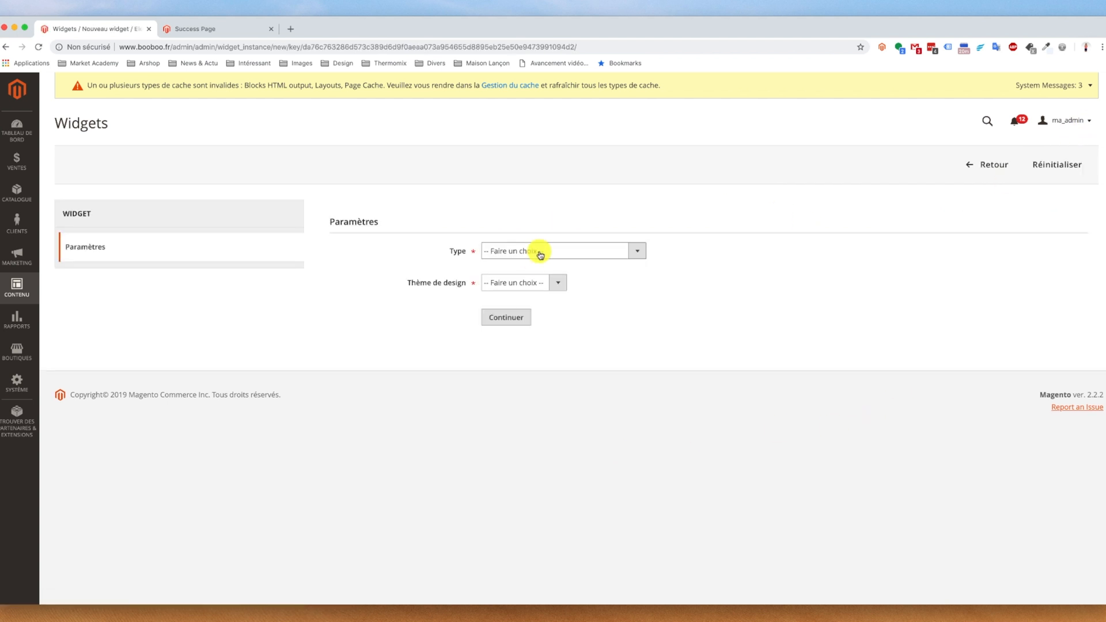
{"action": "left_click", "coordinate": [541, 254]}
{"action": "left_click", "coordinate": [536, 260]}
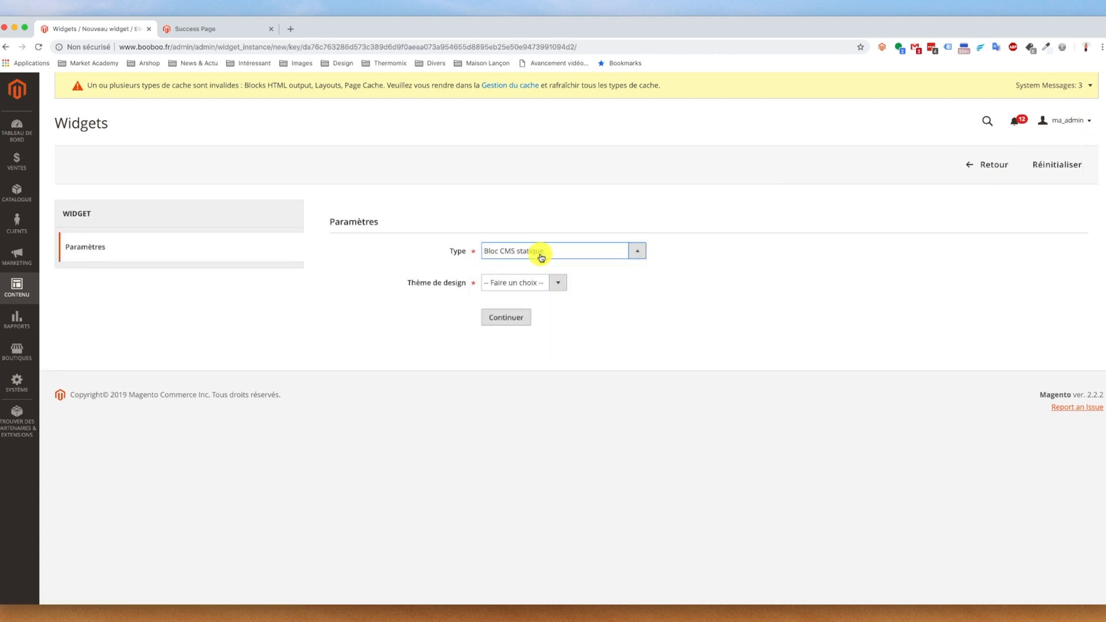
{"action": "left_click", "coordinate": [542, 256]}
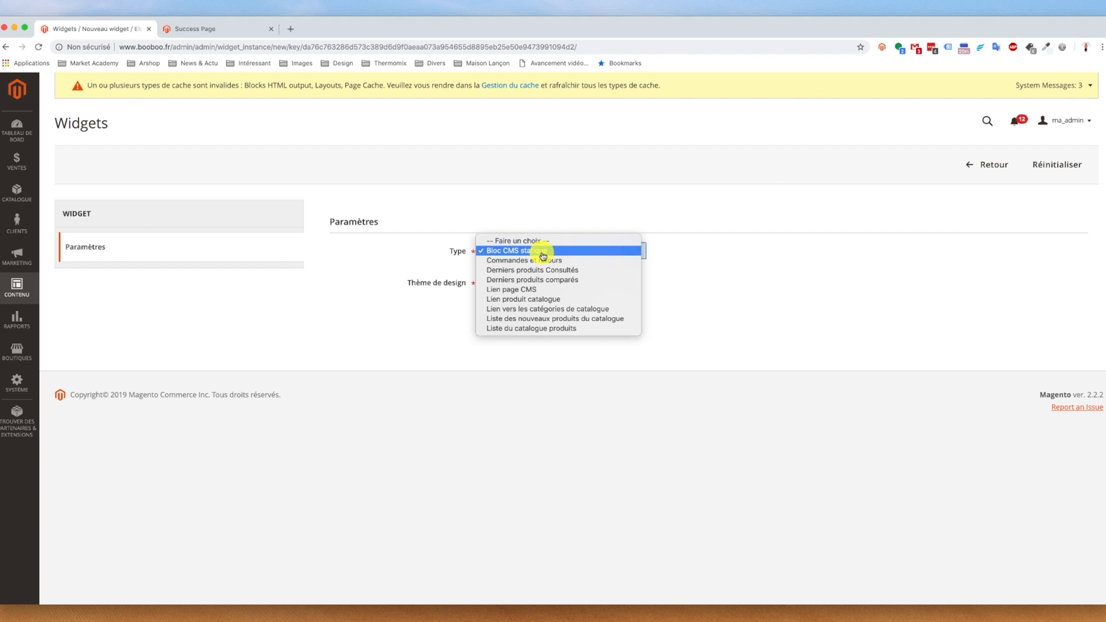
{"action": "left_click", "coordinate": [542, 254]}
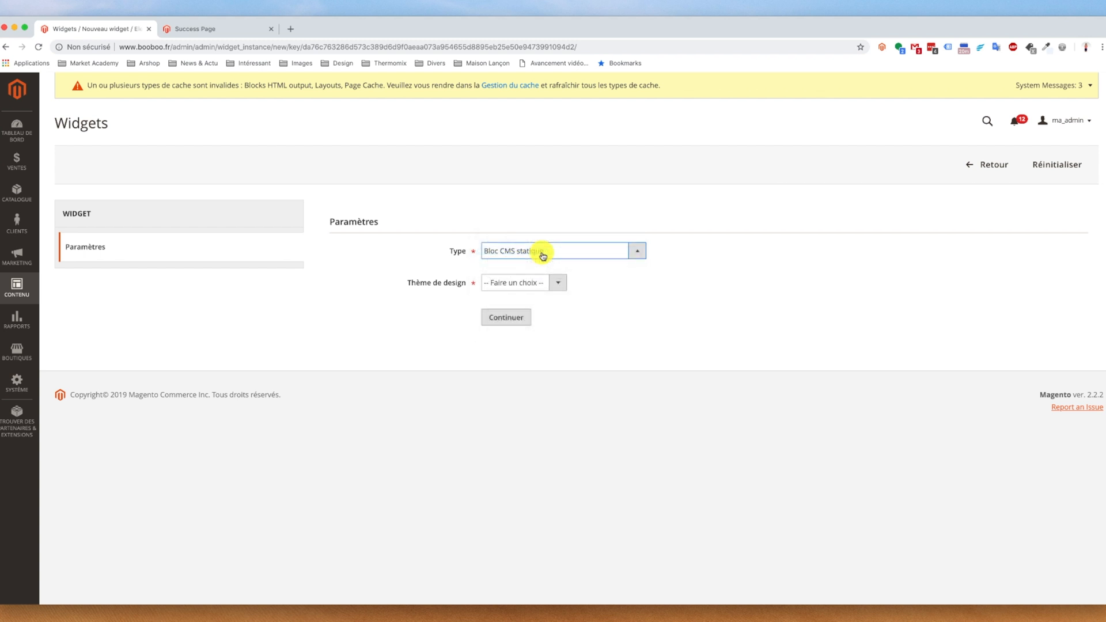
{"action": "left_click", "coordinate": [516, 283]}
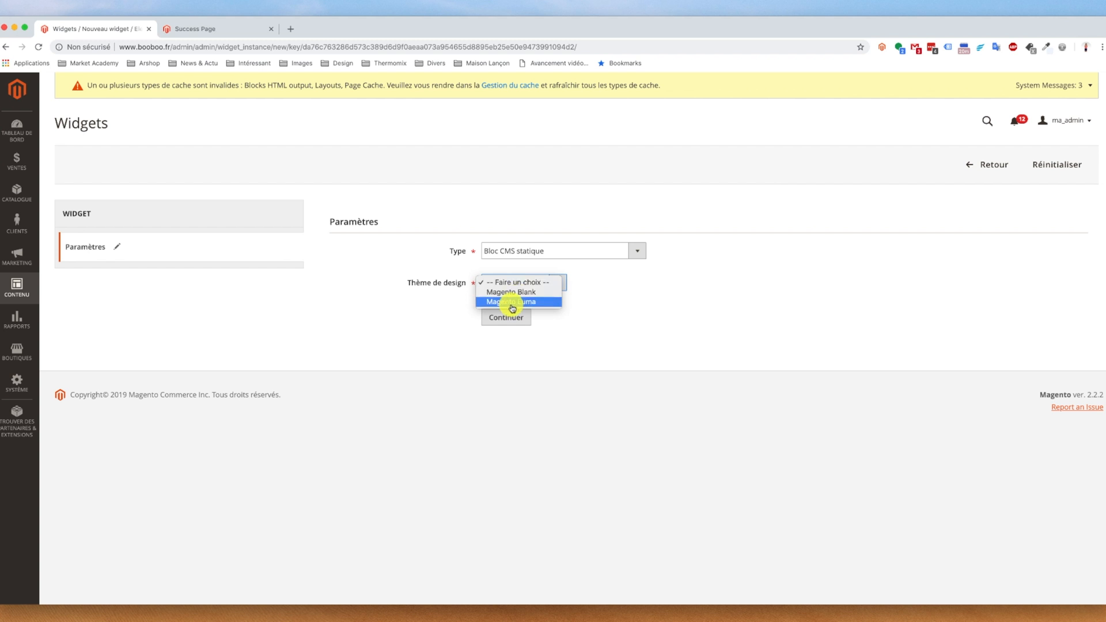
{"action": "left_click", "coordinate": [513, 302]}
{"action": "left_click", "coordinate": [494, 318]}
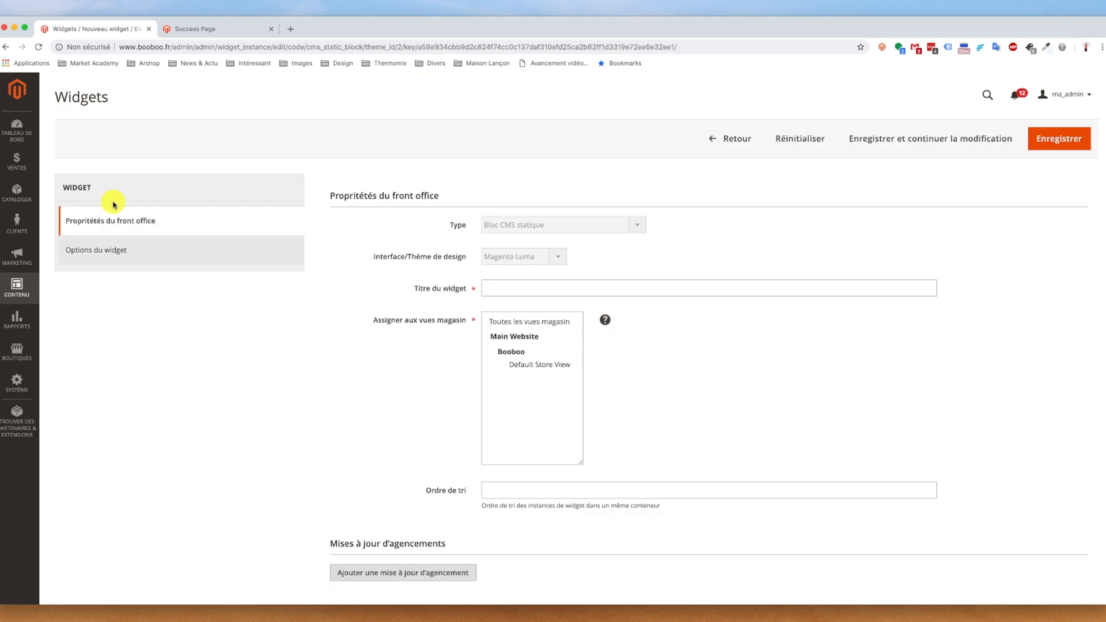
- Title the widget "Widget confirmation commande" and assign it to Toutes les vues magasin
{"action": "left_click", "coordinate": [514, 312]}
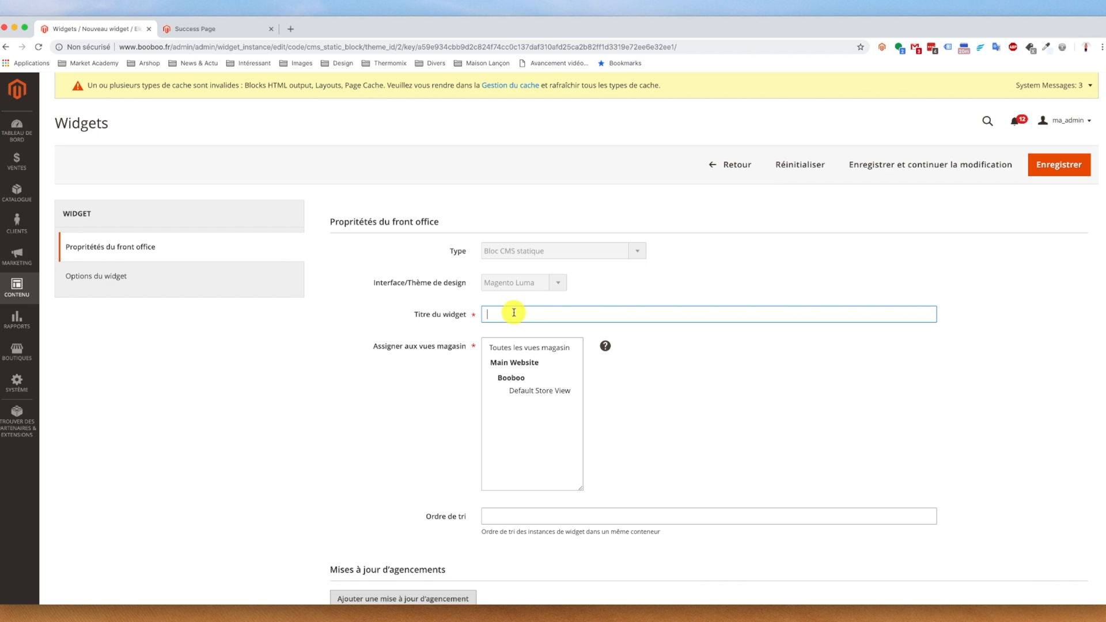
{"action": "type", "text": "Widget confirmation commande"}
{"action": "left_click", "coordinate": [514, 347]}
- Add a layout update to the widget that displays on Page spécifiée
{"action": "scroll", "coordinate": [516, 346], "scroll_direction": "down", "scroll_amount": 3}
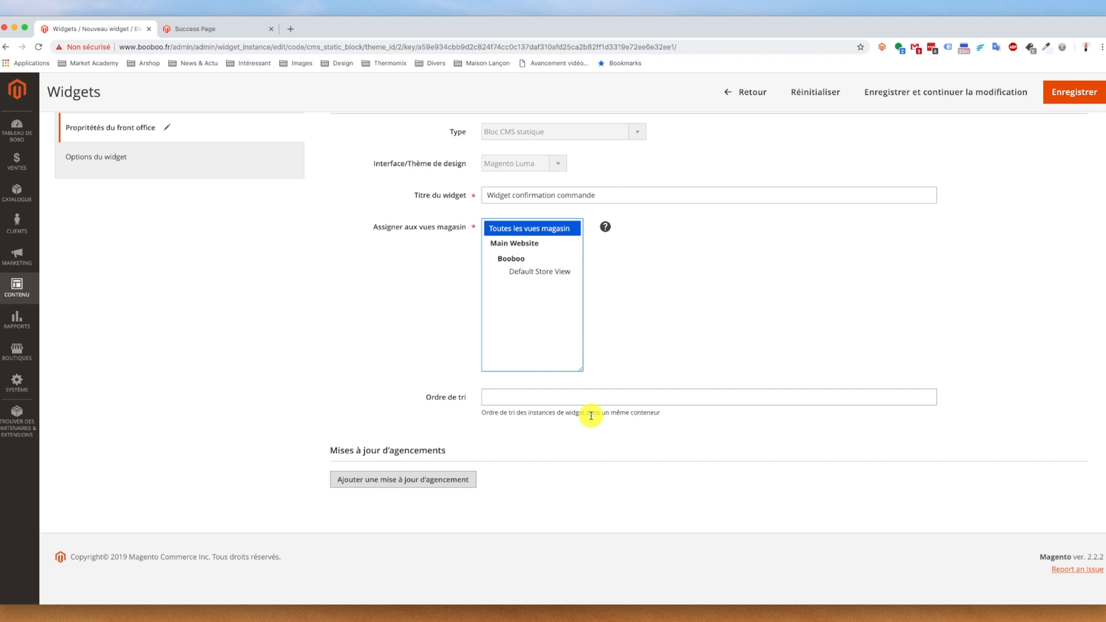
{"action": "left_click", "coordinate": [425, 478]}
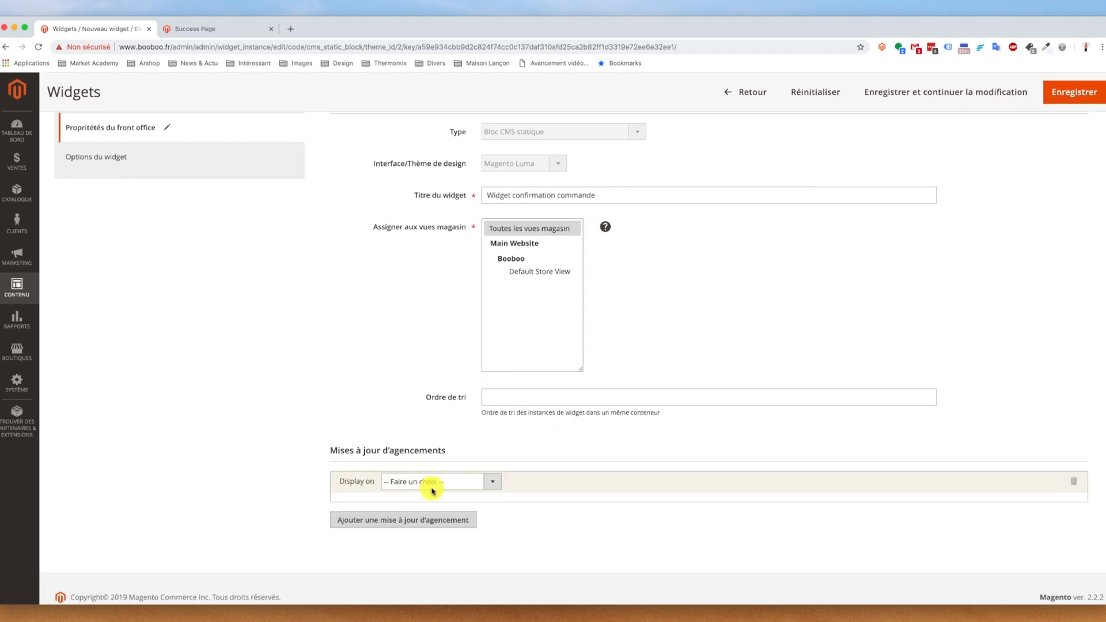
{"action": "scroll", "coordinate": [432, 518], "scroll_direction": "down", "scroll_amount": 2}
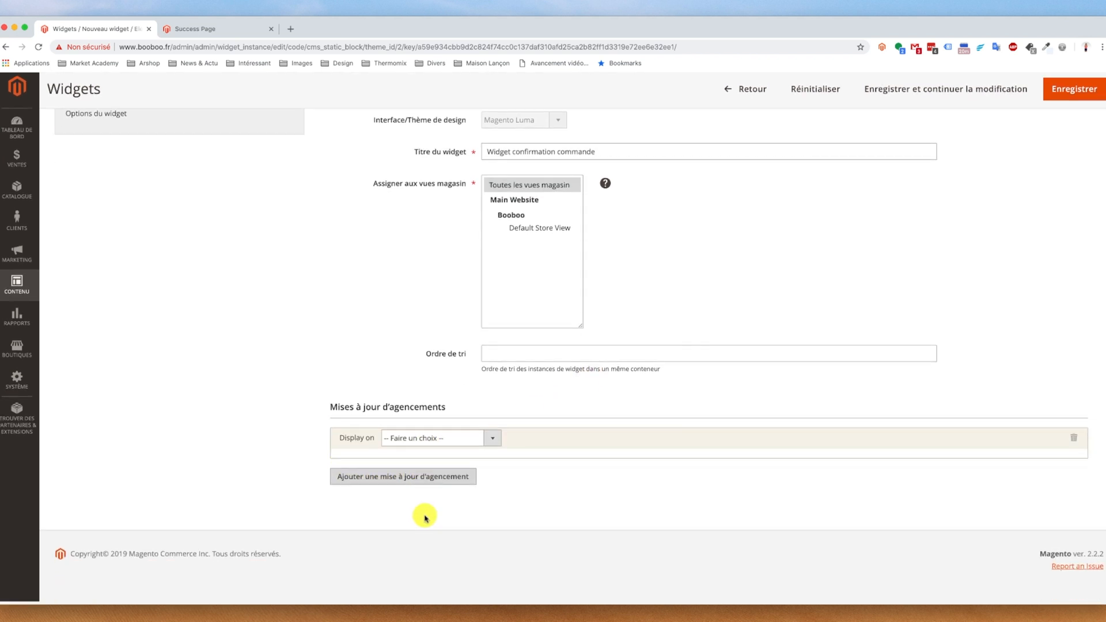
{"action": "left_click", "coordinate": [444, 447]}
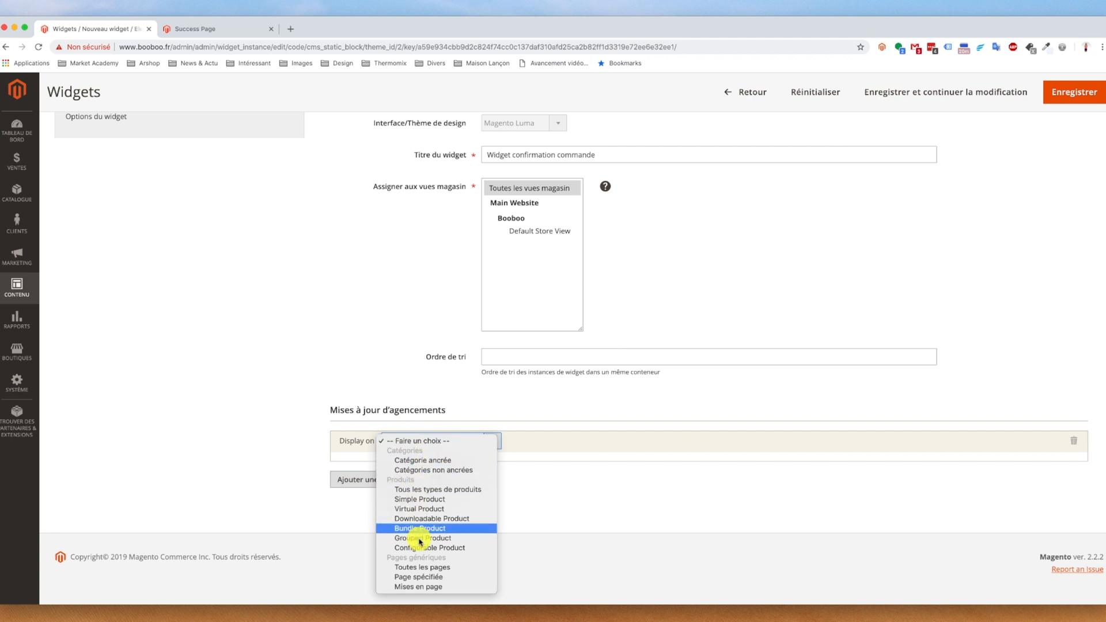
{"action": "left_click", "coordinate": [421, 577]}
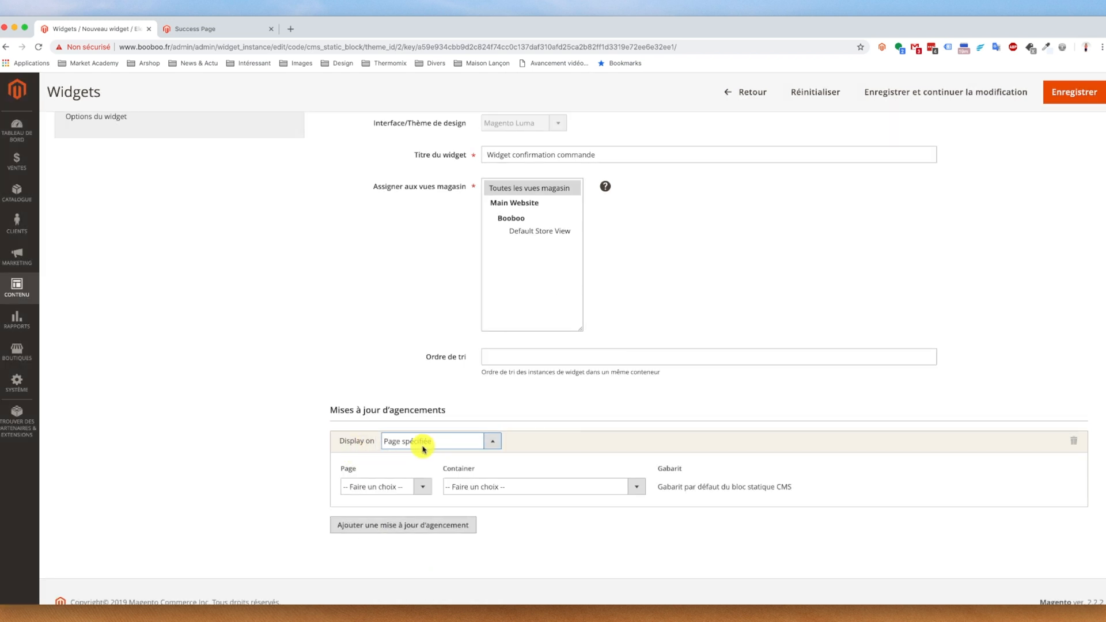
{"action": "scroll", "coordinate": [423, 448], "scroll_direction": "down", "scroll_amount": 2}
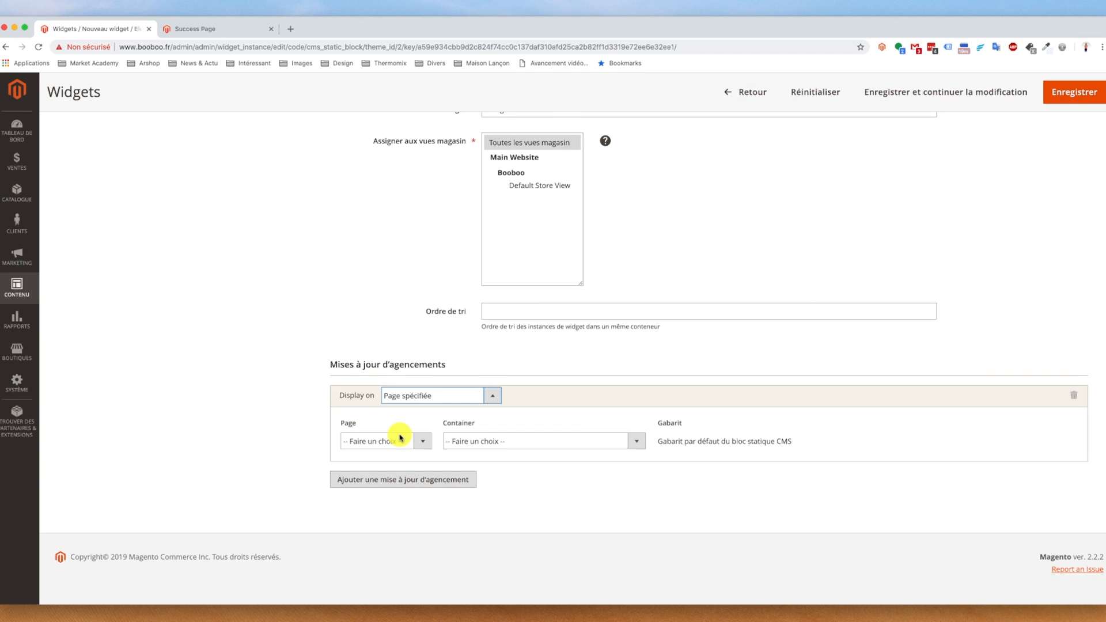
- Set the layout update's page to One Page Checkout Success
{"action": "left_click", "coordinate": [388, 446]}
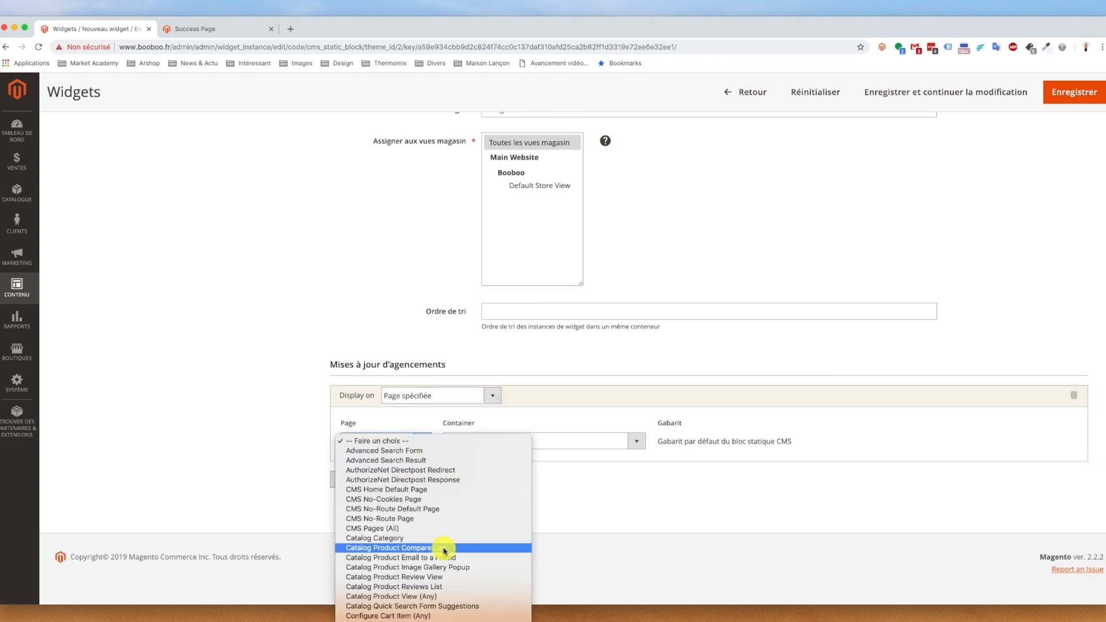
{"action": "scroll", "coordinate": [432, 548], "scroll_direction": "down", "scroll_amount": 5}
{"action": "scroll", "coordinate": [432, 550], "scroll_direction": "down", "scroll_amount": 10}
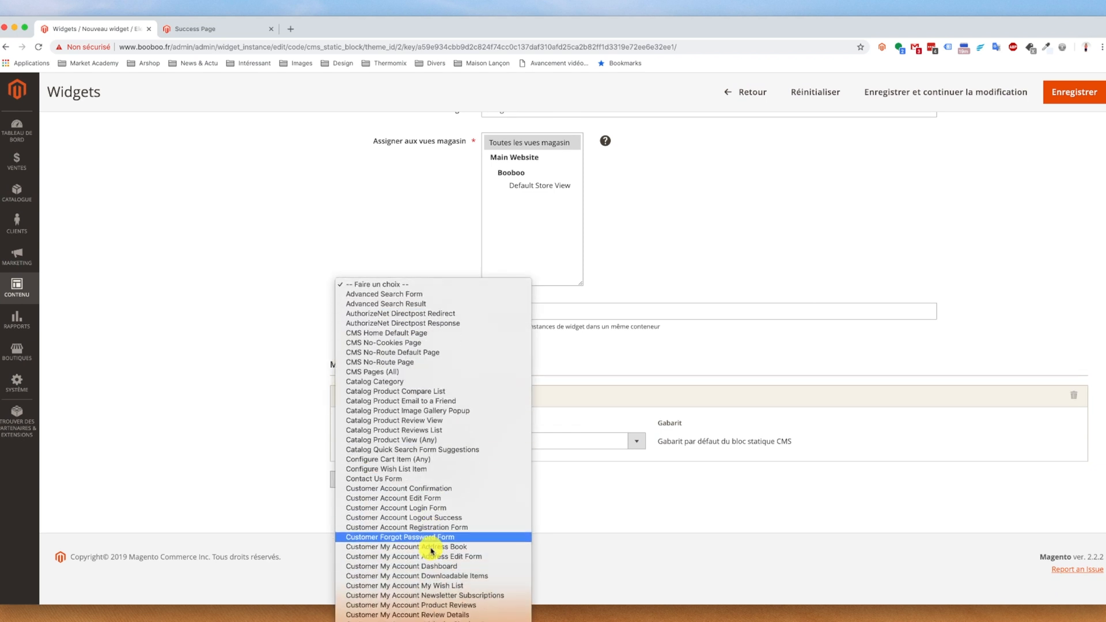
{"action": "scroll", "coordinate": [432, 552], "scroll_direction": "down", "scroll_amount": 7}
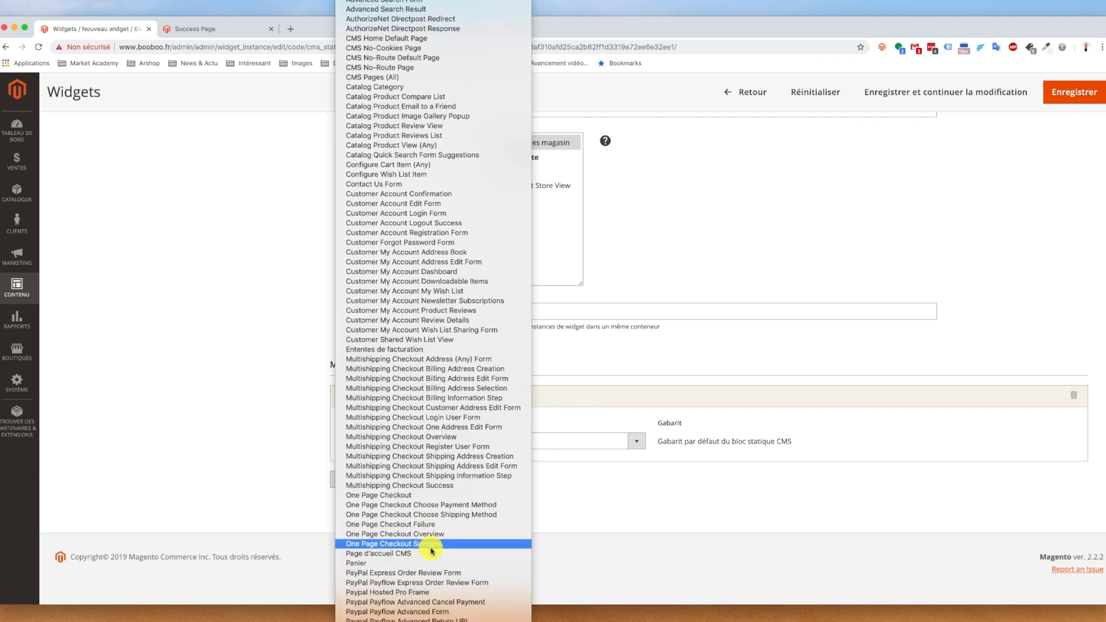
{"action": "scroll", "coordinate": [432, 551], "scroll_direction": "down", "scroll_amount": 2}
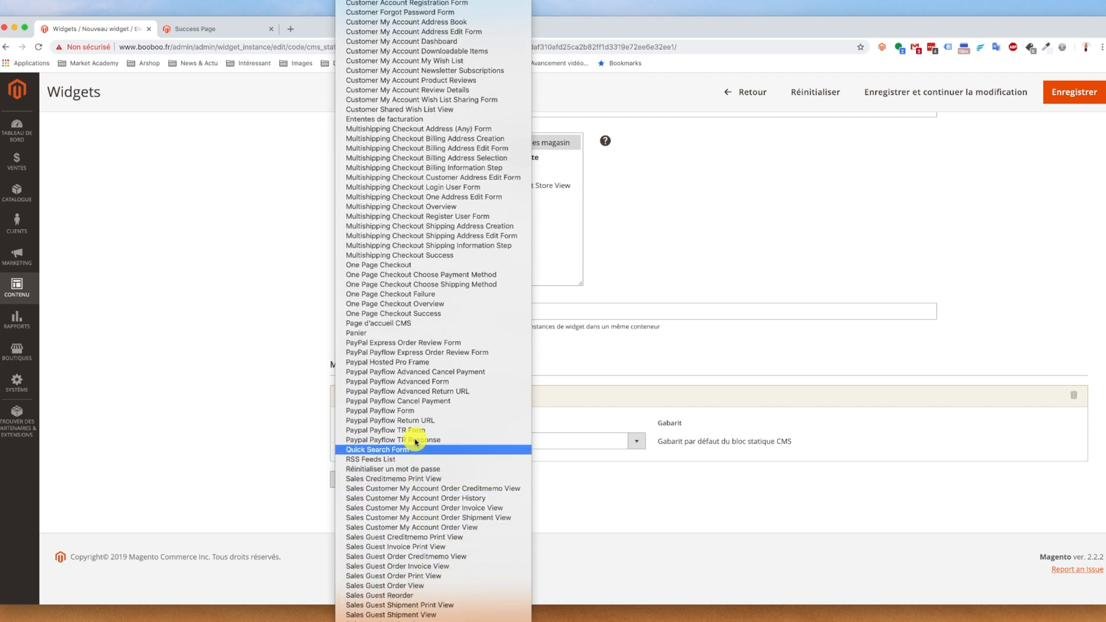
{"action": "left_click", "coordinate": [434, 313]}
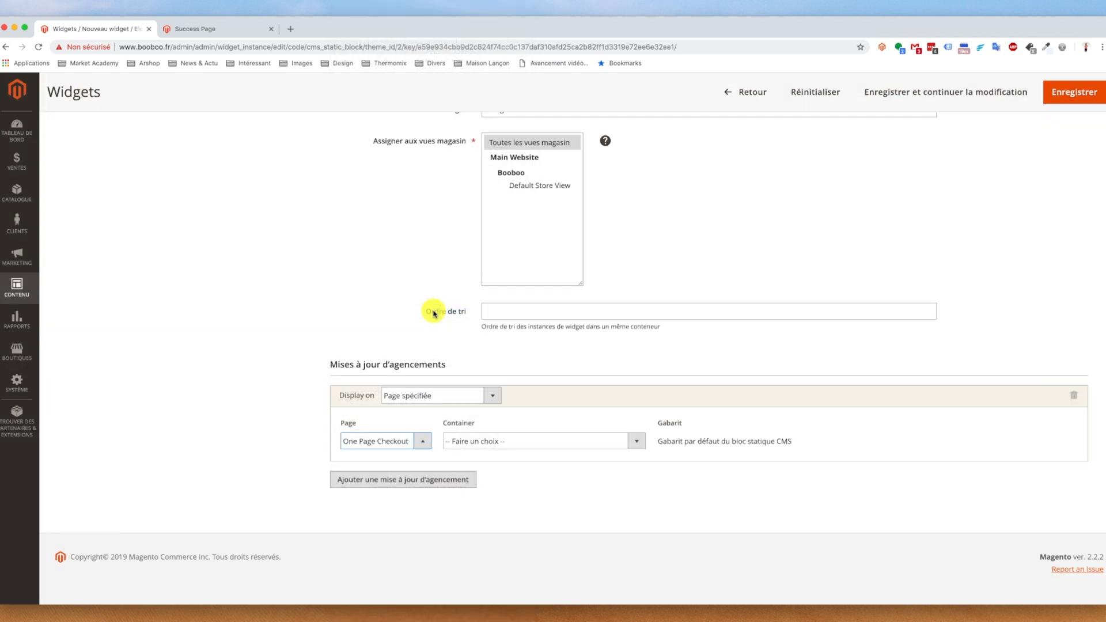
- Check the storefront's order success page and set the layout update's container to Main Content Top
{"action": "left_click", "coordinate": [530, 441]}
{"action": "left_click", "coordinate": [757, 521]}
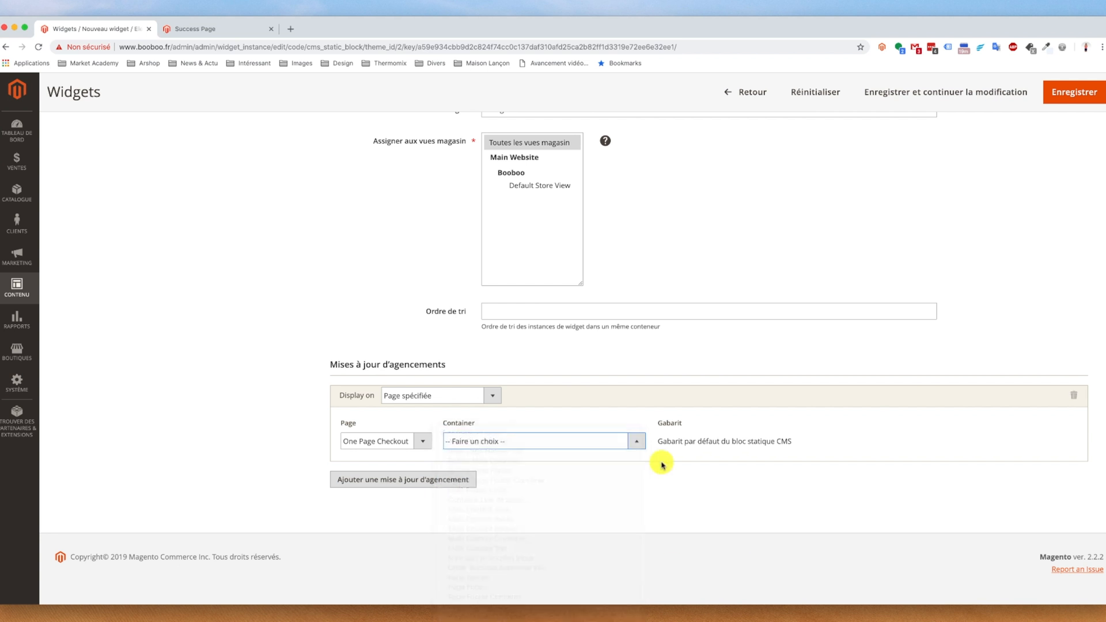
{"action": "left_click", "coordinate": [253, 29]}
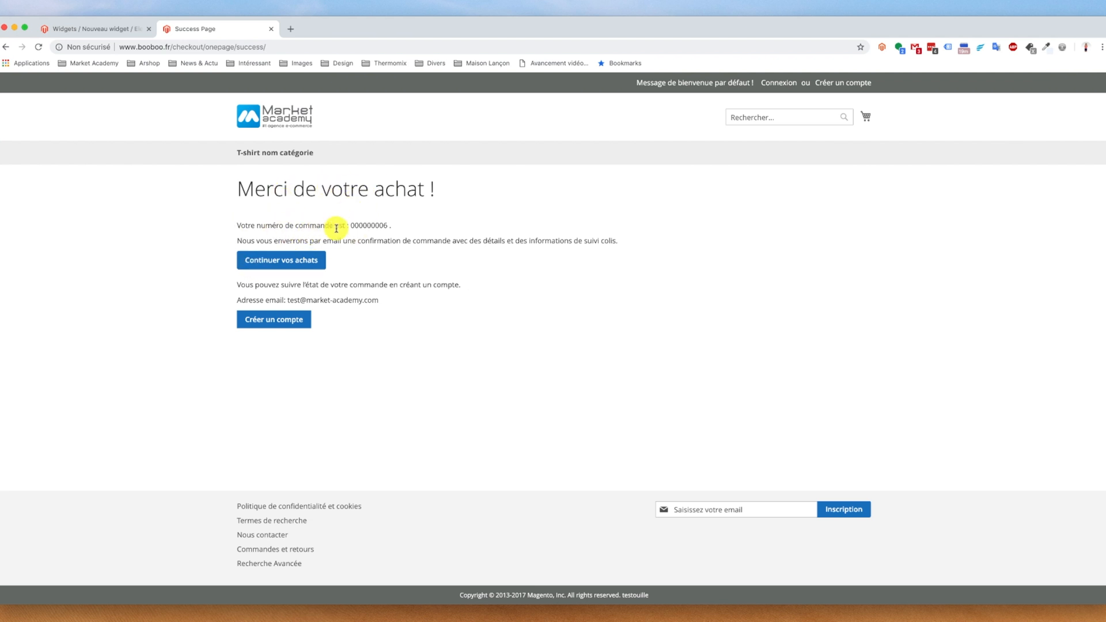
{"action": "left_click", "coordinate": [92, 29]}
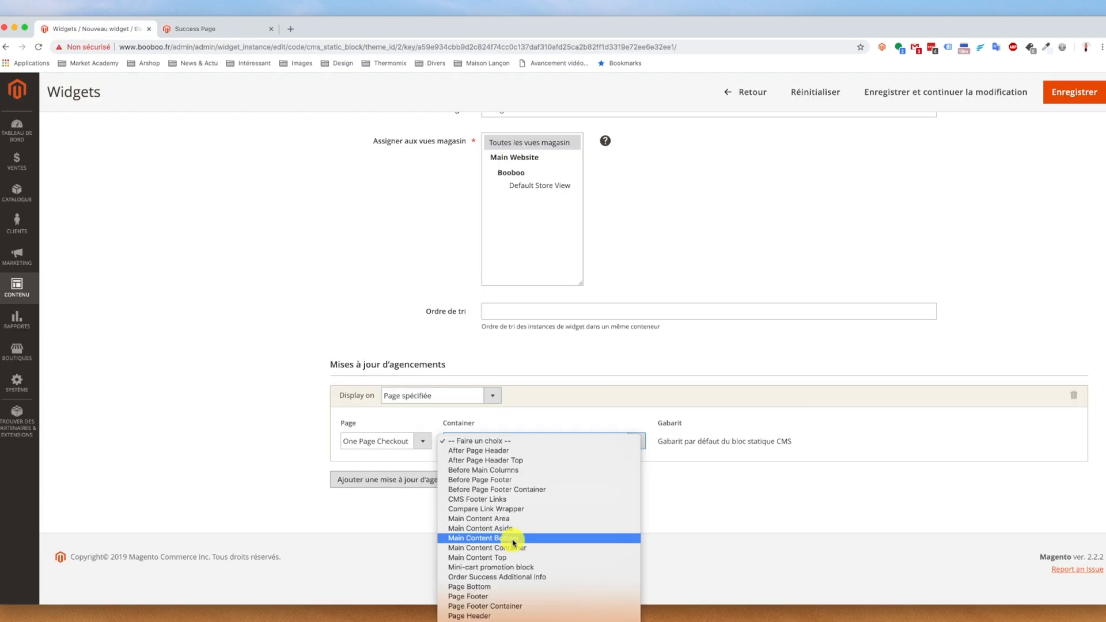
{"action": "left_click", "coordinate": [505, 557]}
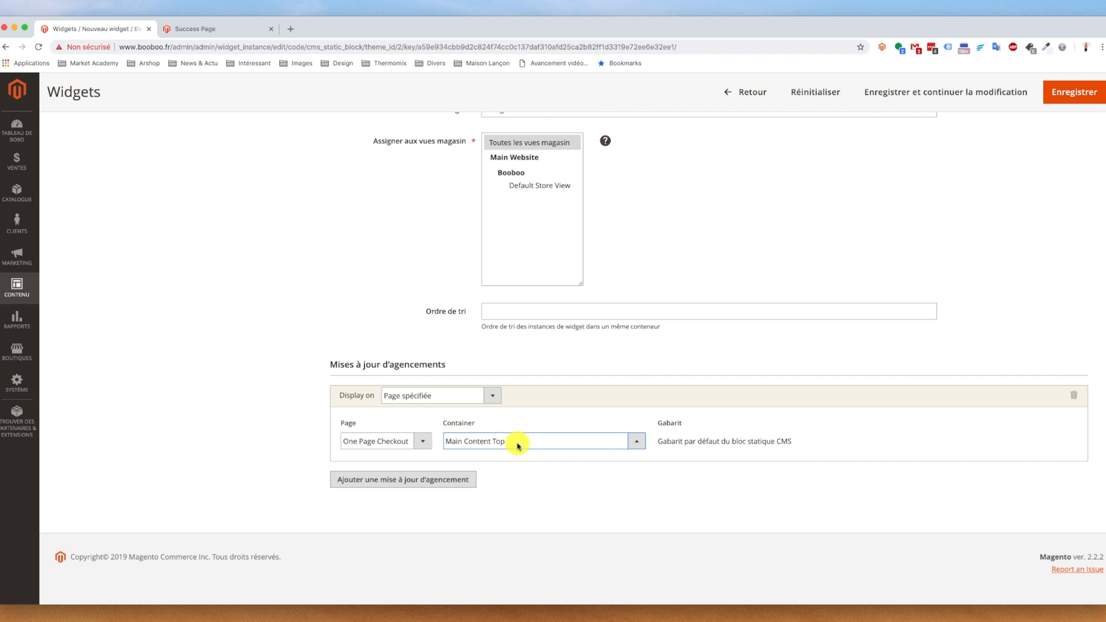
- Select Bloc confirmation commande as the widget's block and save the widget
{"action": "left_click", "coordinate": [1074, 91]}
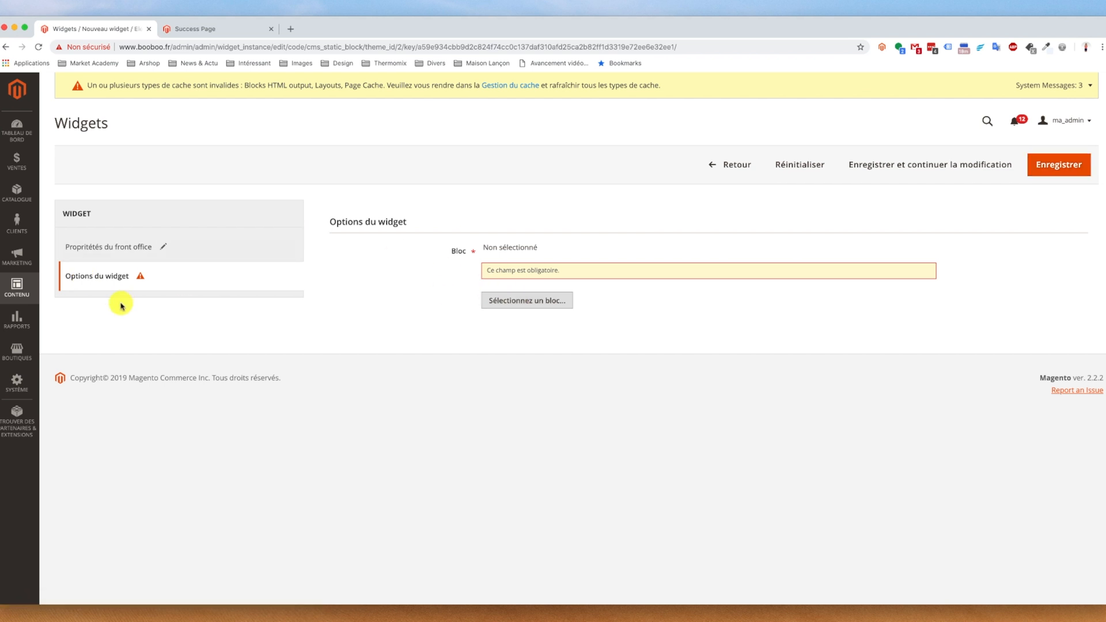
{"action": "left_click", "coordinate": [515, 308]}
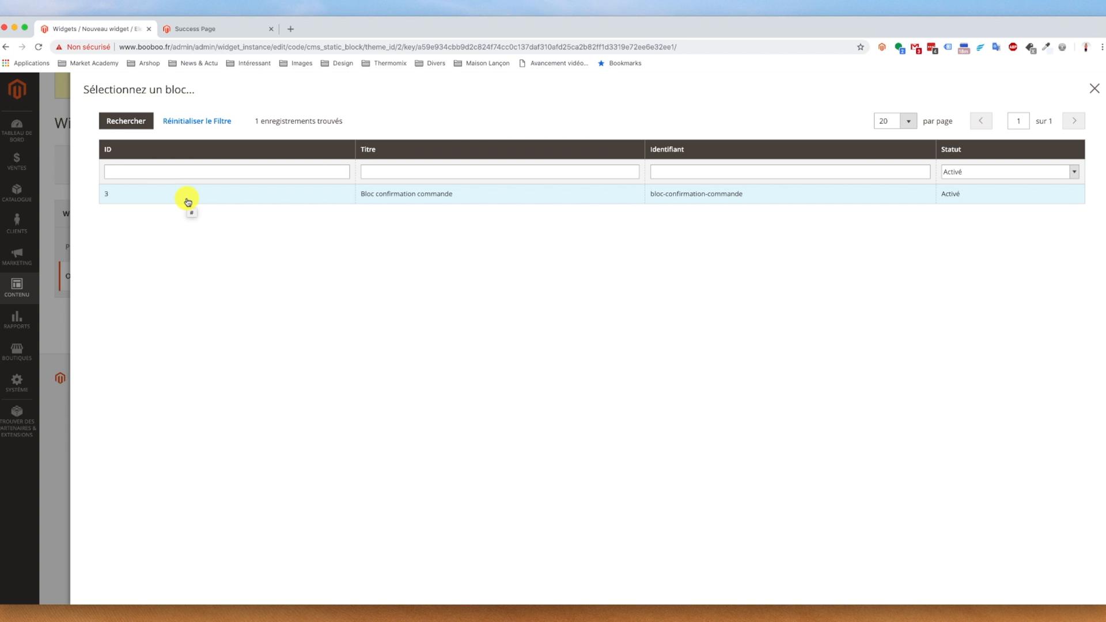
{"action": "left_click", "coordinate": [188, 201]}
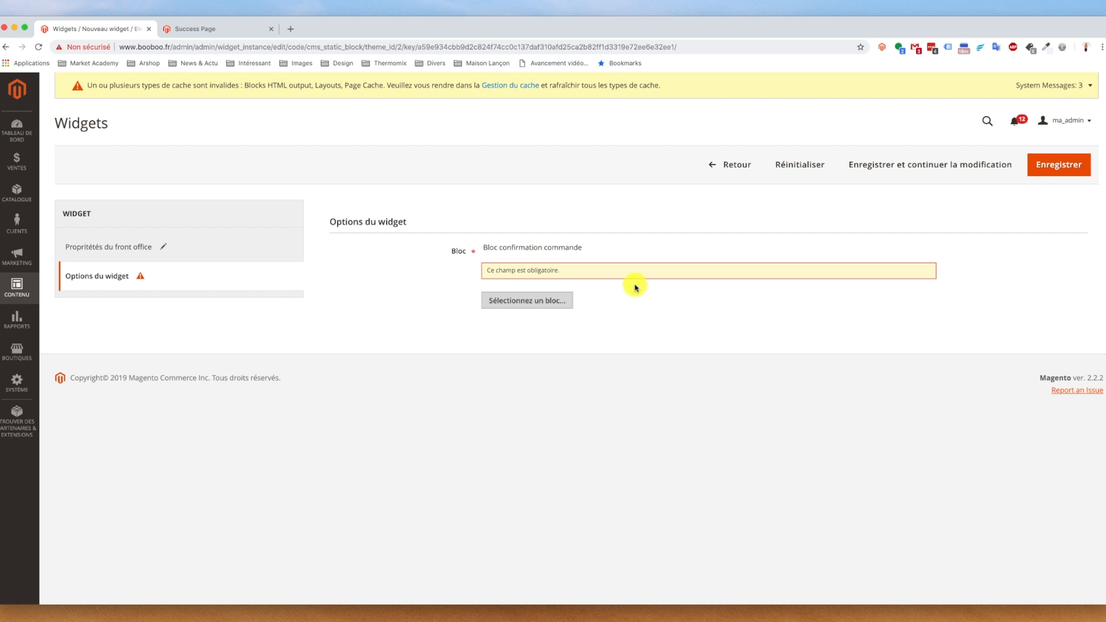
{"action": "left_click", "coordinate": [1056, 165]}
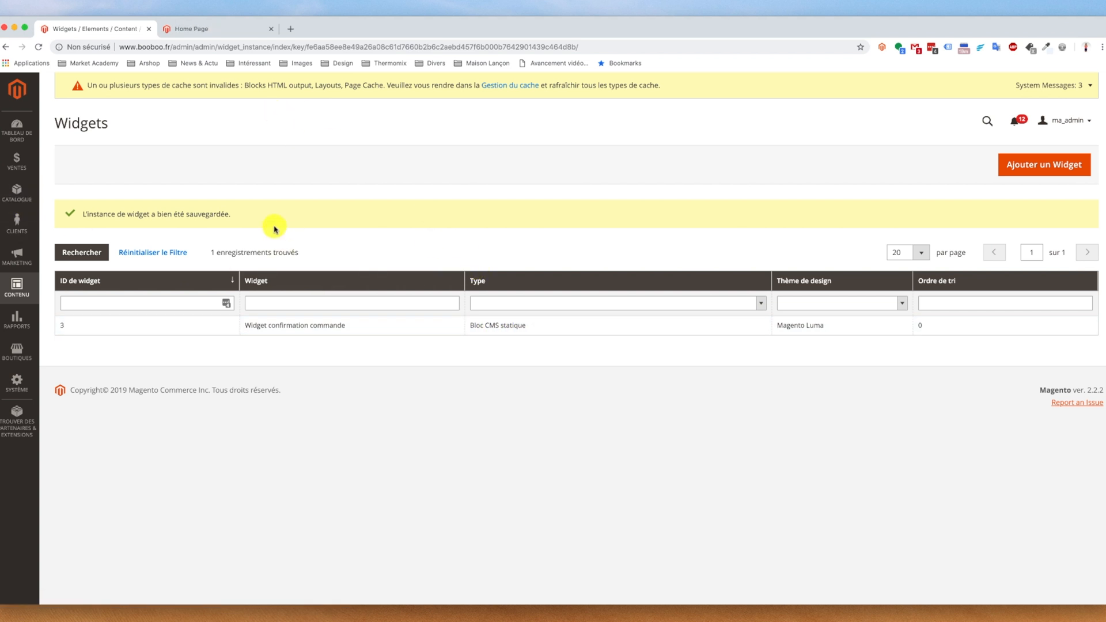
- Refresh all cache types in the Magento cache management
{"action": "left_click", "coordinate": [510, 85]}
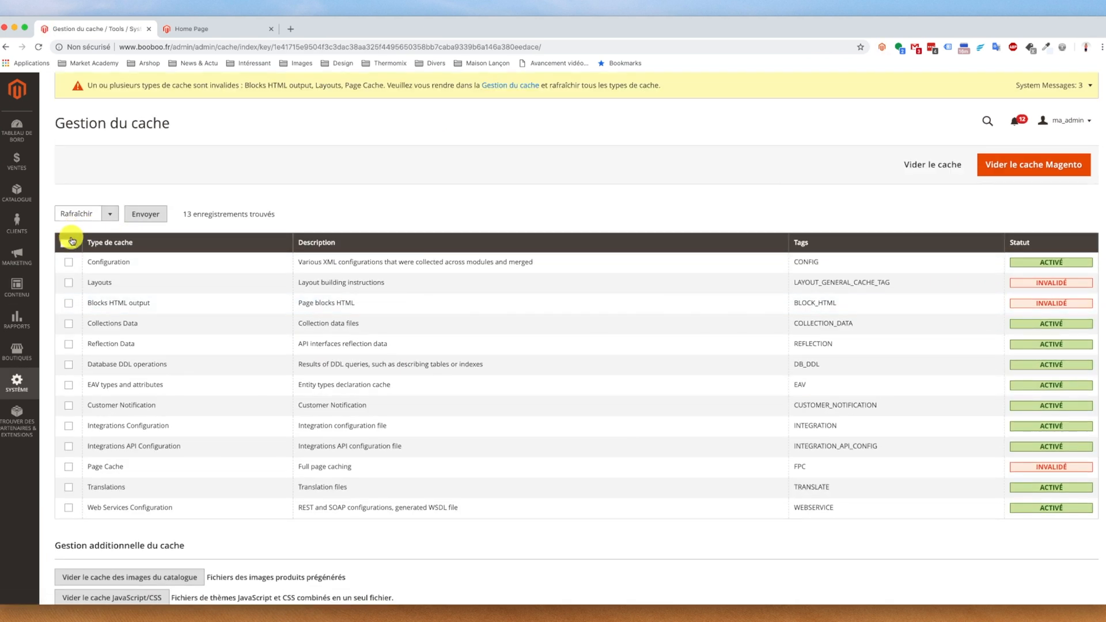
{"action": "left_click", "coordinate": [72, 240]}
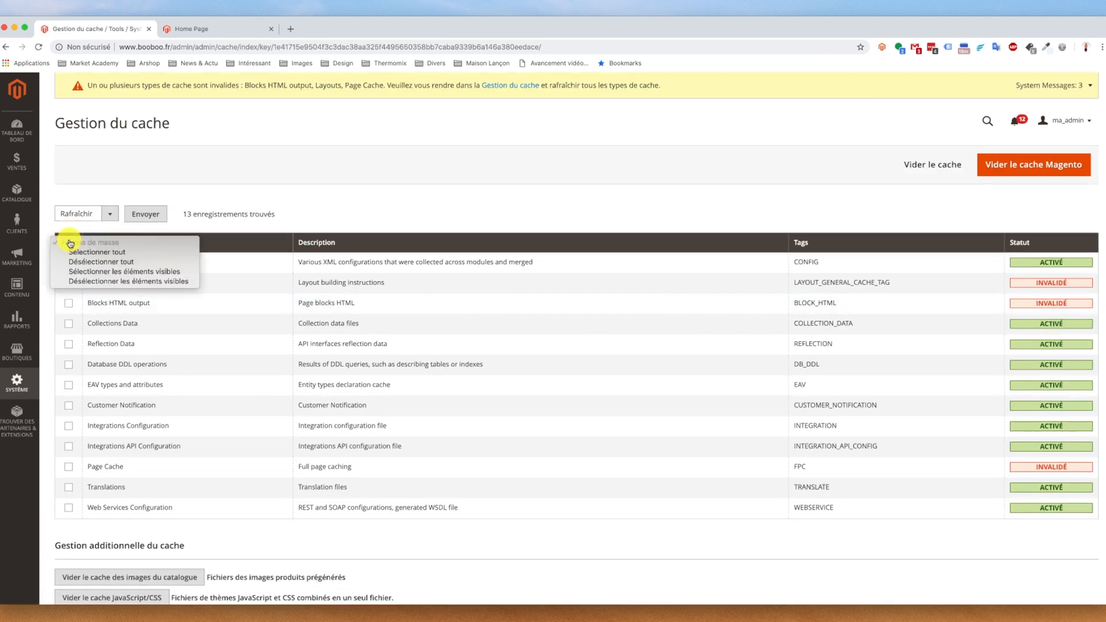
{"action": "left_click", "coordinate": [74, 250]}
{"action": "left_click", "coordinate": [93, 218]}
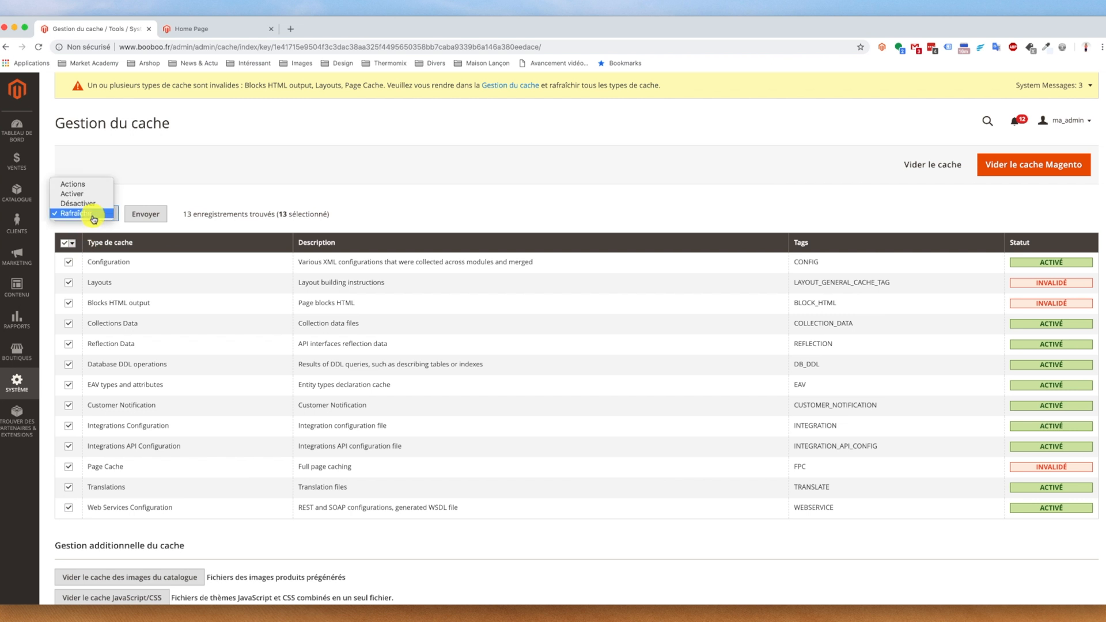
{"action": "left_click", "coordinate": [147, 213]}
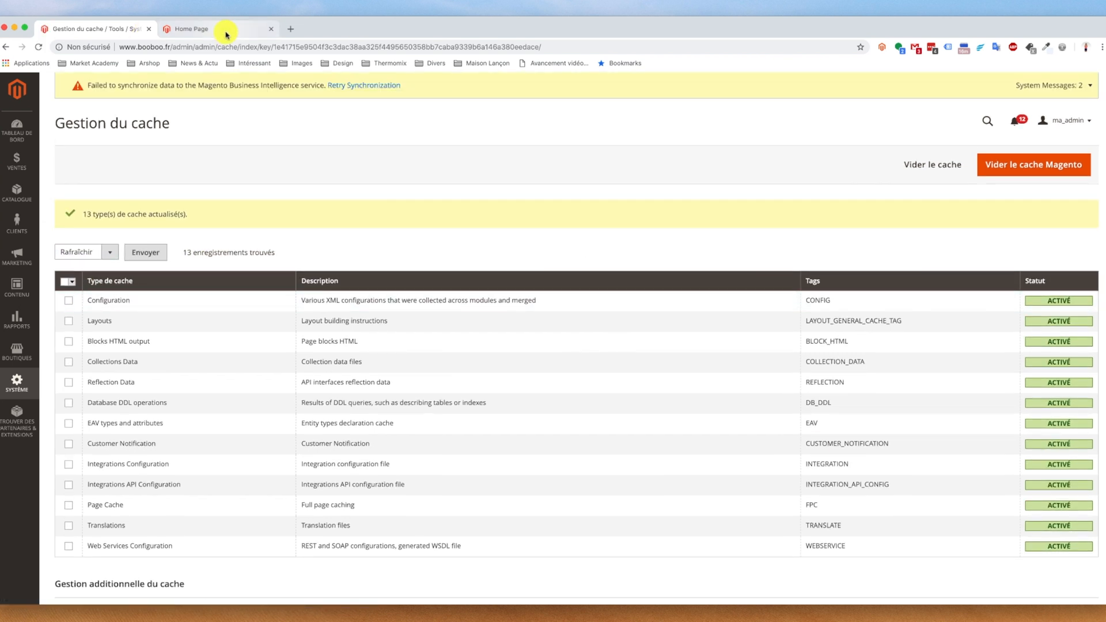
- Place a test order for the Testouille product on the storefront and check the thank-you block on the success page
{"action": "left_click", "coordinate": [226, 32]}
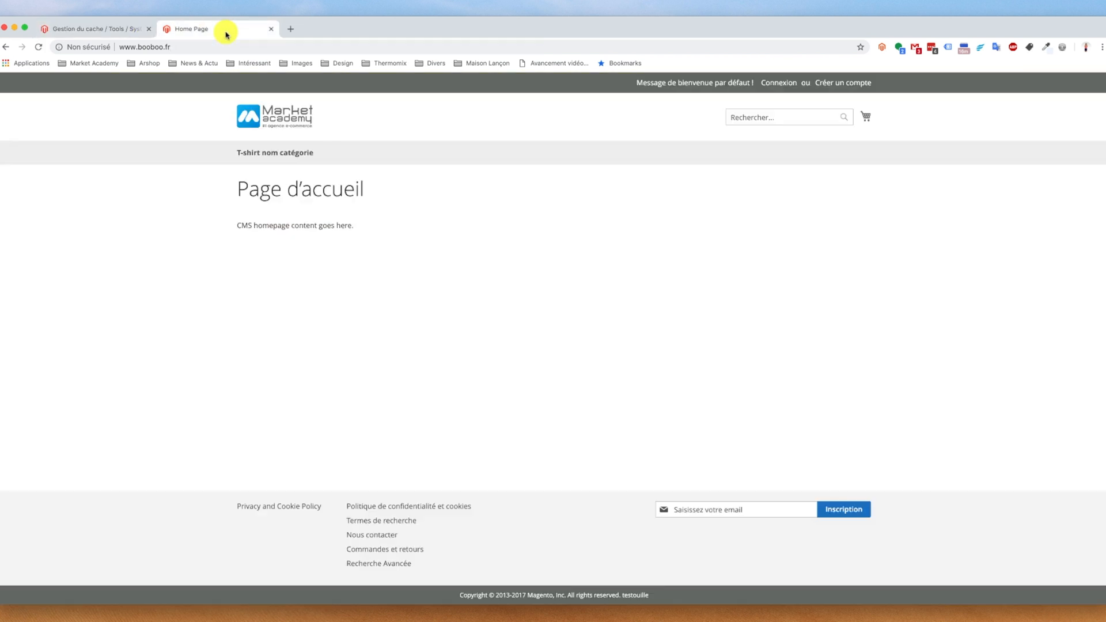
{"action": "left_click", "coordinate": [261, 154]}
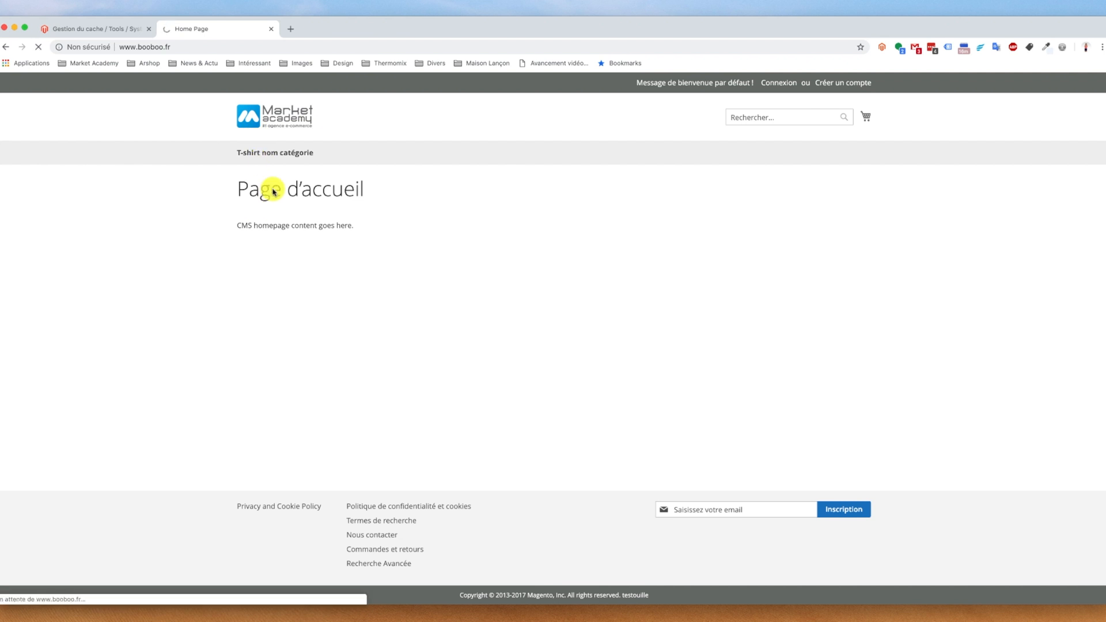
{"action": "left_click", "coordinate": [432, 481]}
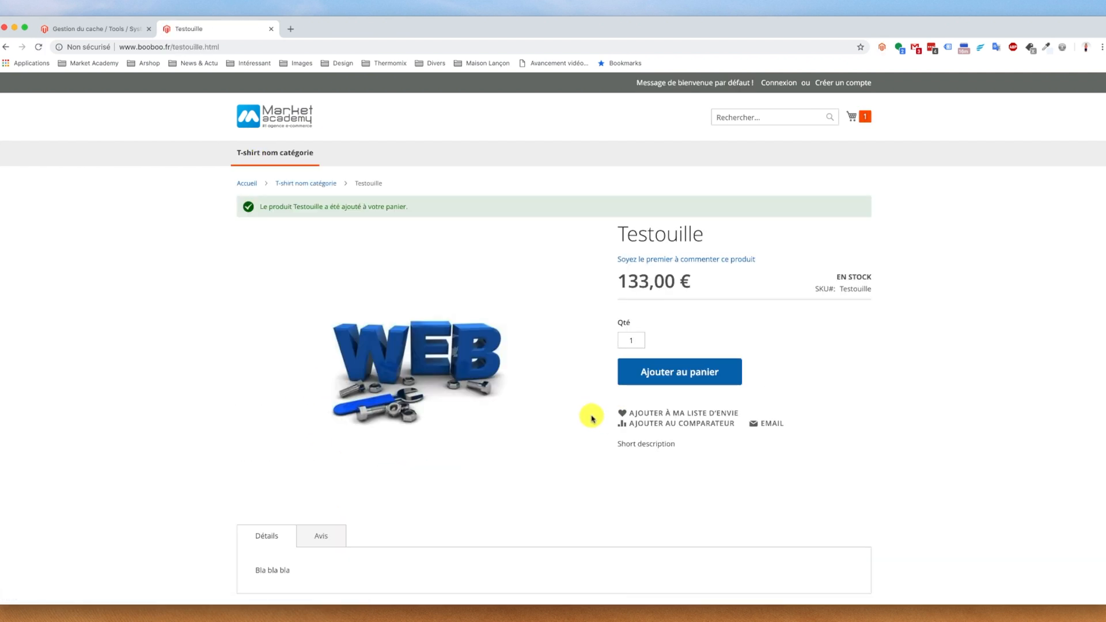
{"action": "left_click_drag", "start_coordinate": [680, 292], "coordinate": [710, 239]}
{"action": "left_click", "coordinate": [862, 116]}
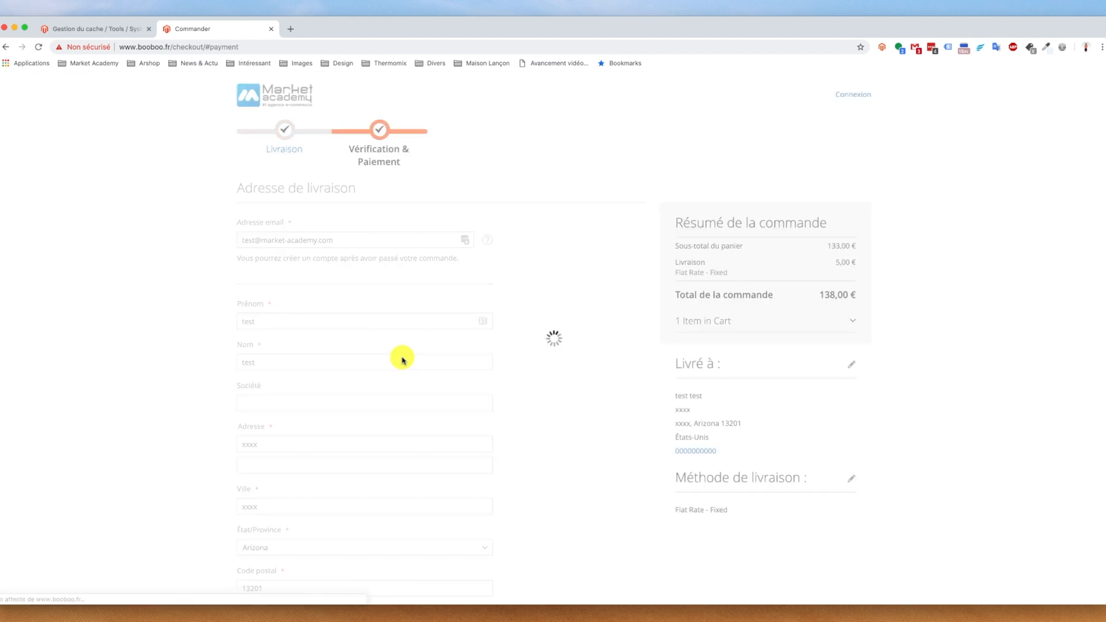
{"action": "left_click", "coordinate": [563, 353]}
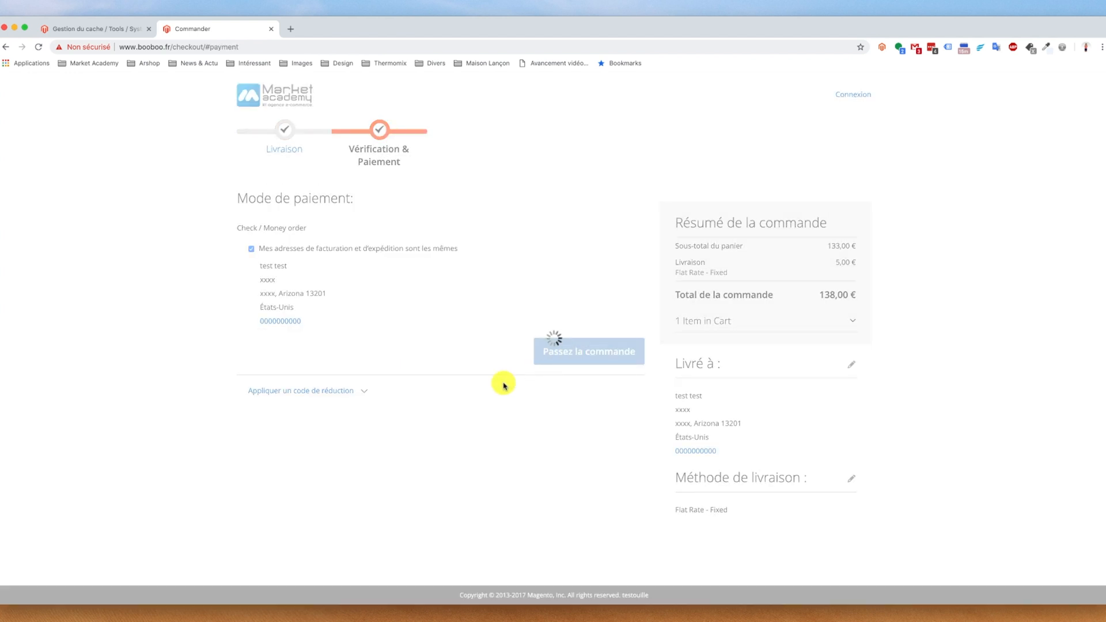
{"action": "scroll", "coordinate": [598, 321], "scroll_direction": "down", "scroll_amount": 5}
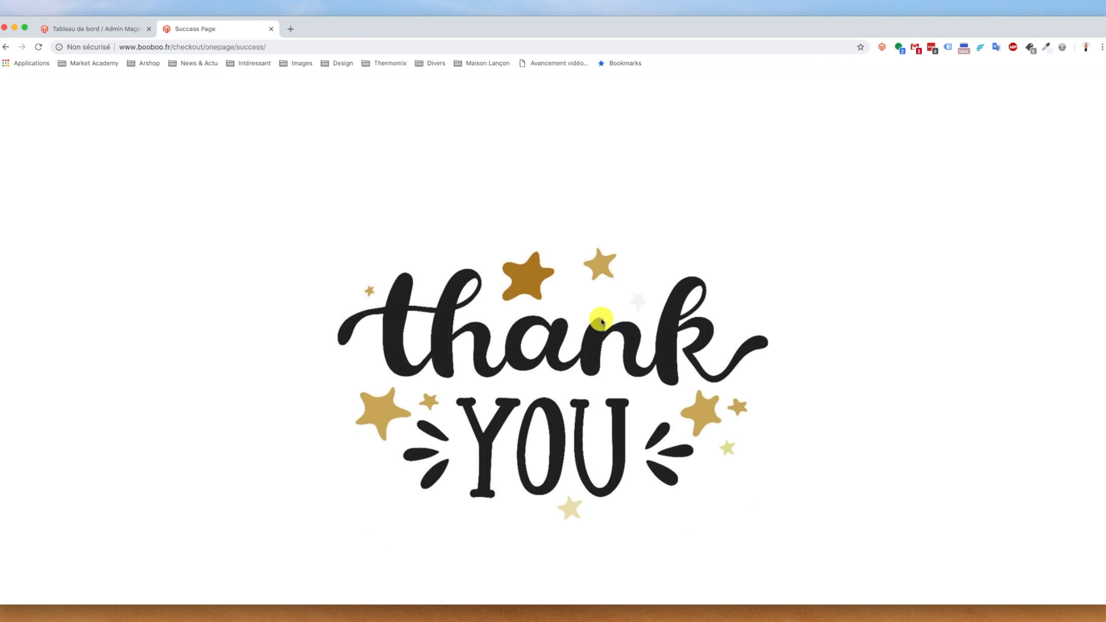
{"action": "scroll", "coordinate": [603, 321], "scroll_direction": "down", "scroll_amount": 5}
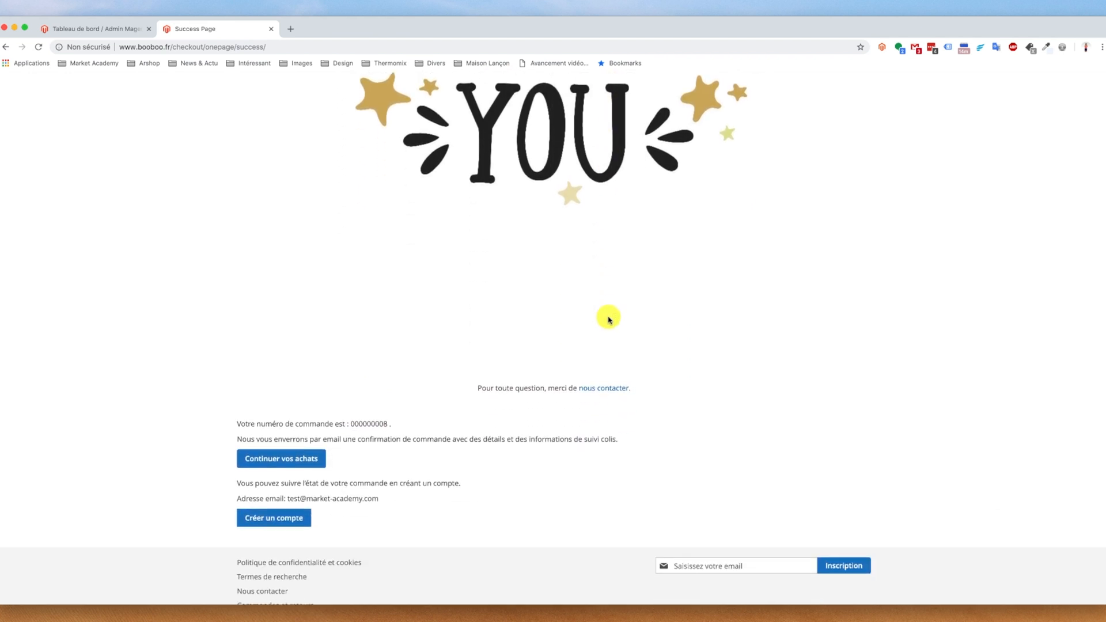
{"action": "scroll", "coordinate": [609, 320], "scroll_direction": "up", "scroll_amount": 7}
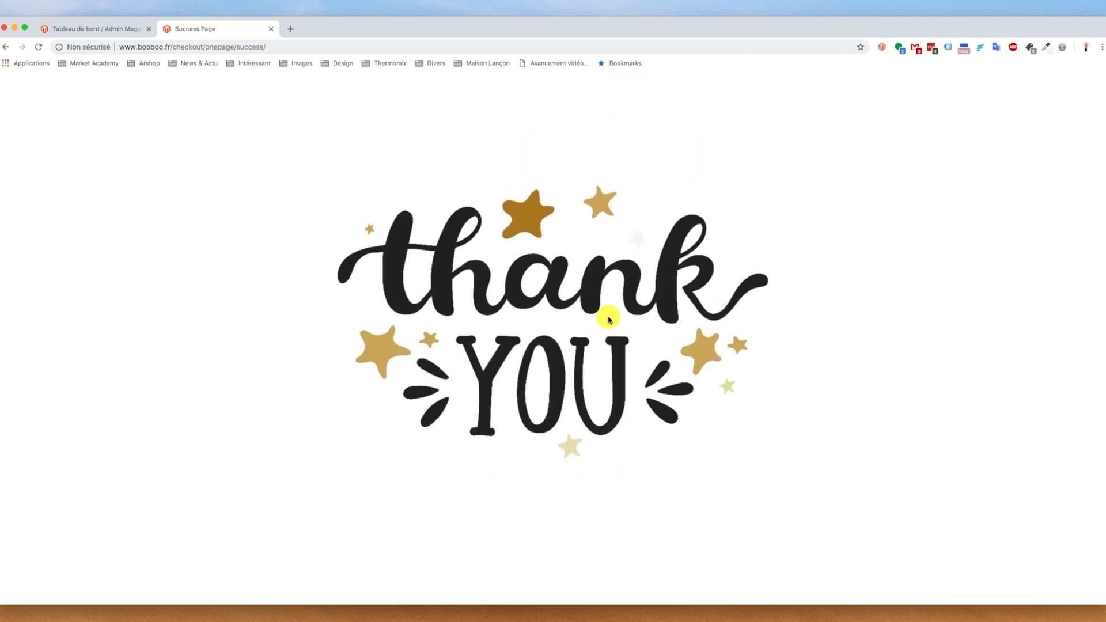
{"action": "scroll", "coordinate": [606, 316], "scroll_direction": "up", "scroll_amount": 2}
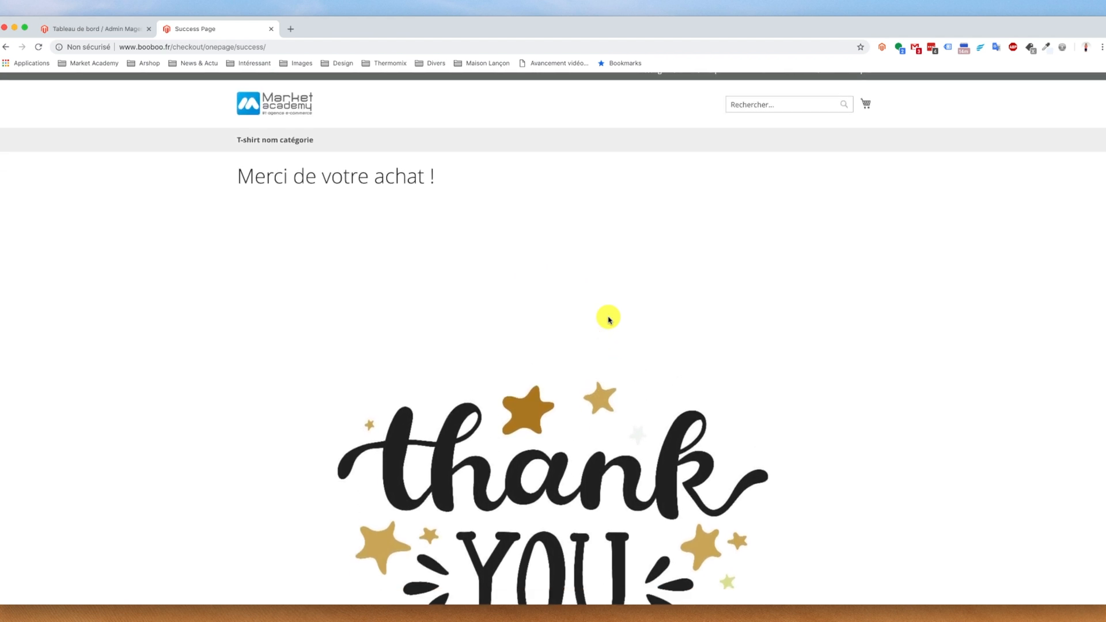
- Return to the Magento admin and open the Bloc confirmation commande block for editing
{"action": "left_click", "coordinate": [61, 35]}
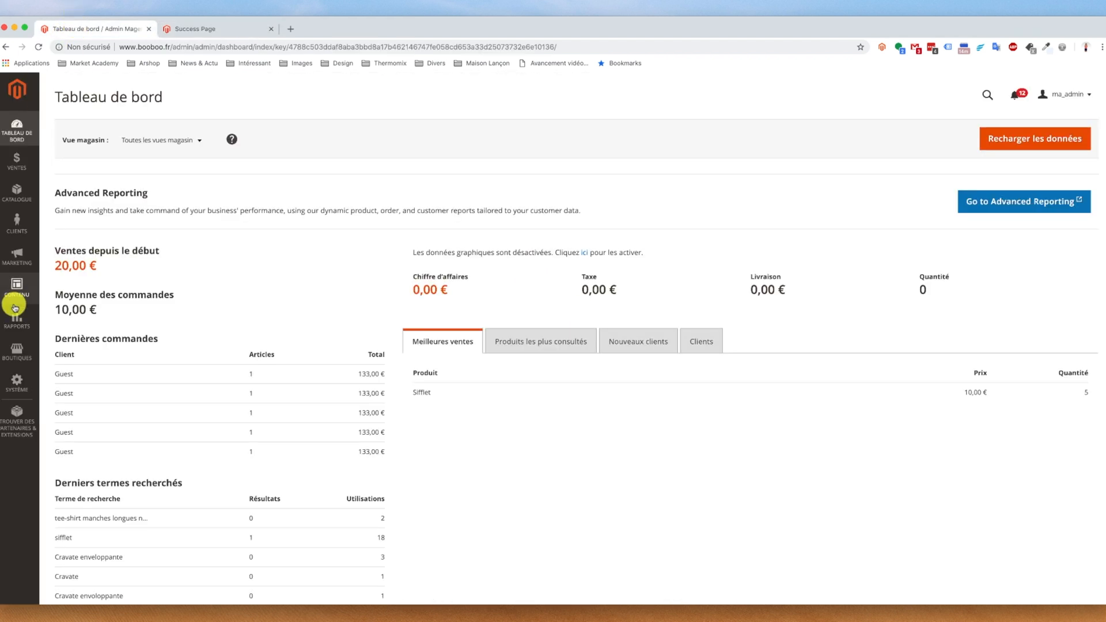
{"action": "left_click", "coordinate": [16, 291]}
{"action": "left_click", "coordinate": [85, 179]}
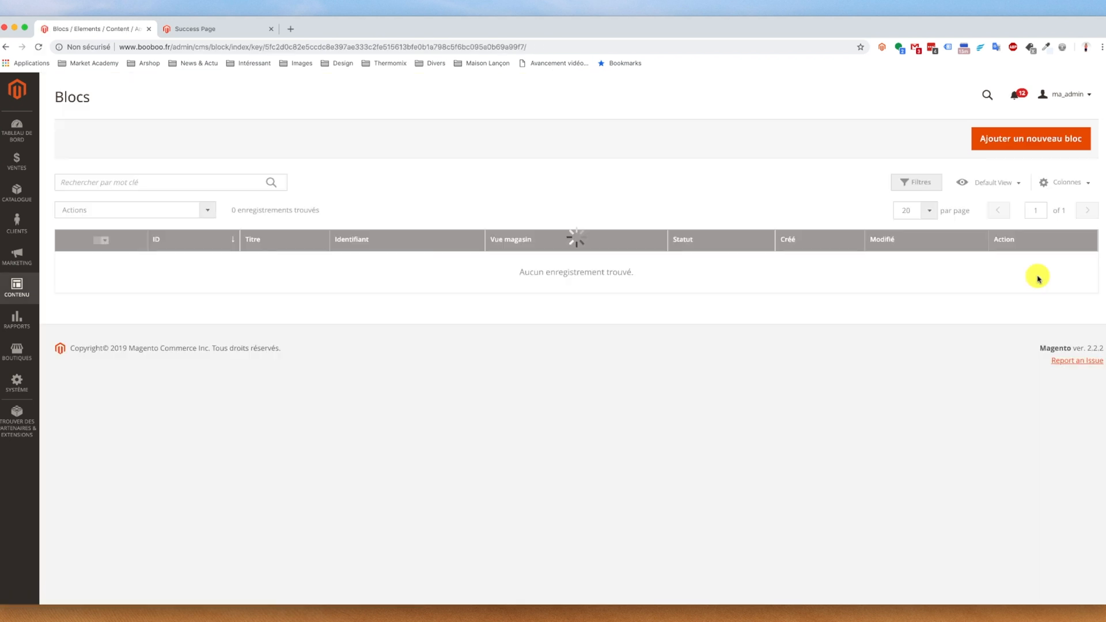
{"action": "left_click", "coordinate": [1053, 288]}
{"action": "left_click", "coordinate": [1067, 316]}
- Resize the block's thank-you image to a width of 450 px with constrained proportions
{"action": "left_click", "coordinate": [404, 549]}
{"action": "right_click", "coordinate": [406, 551]}
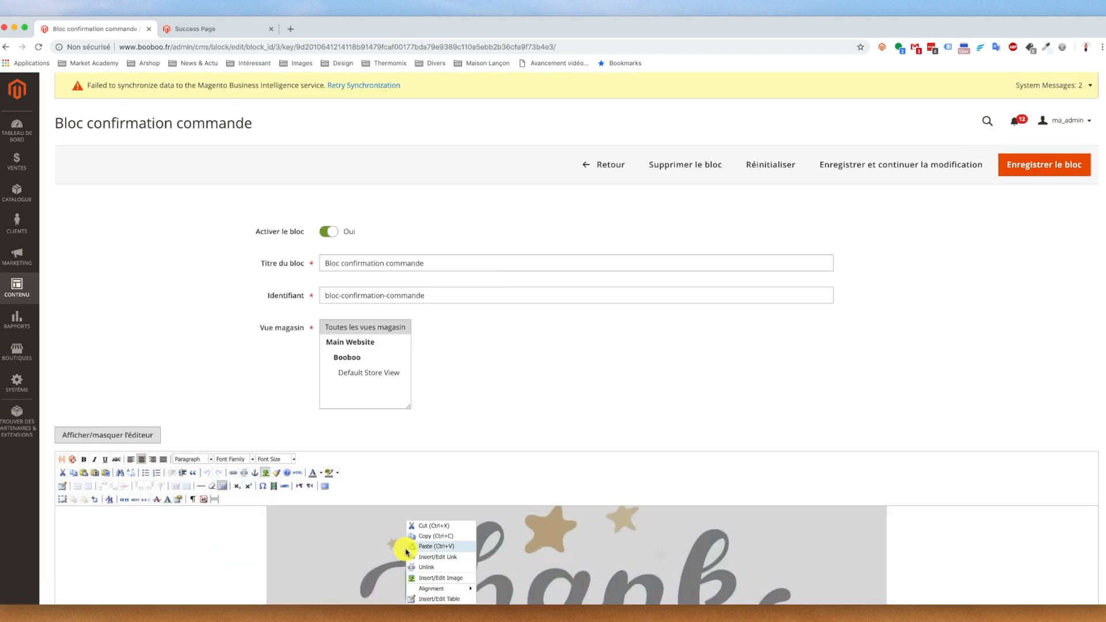
{"action": "left_click", "coordinate": [429, 577]}
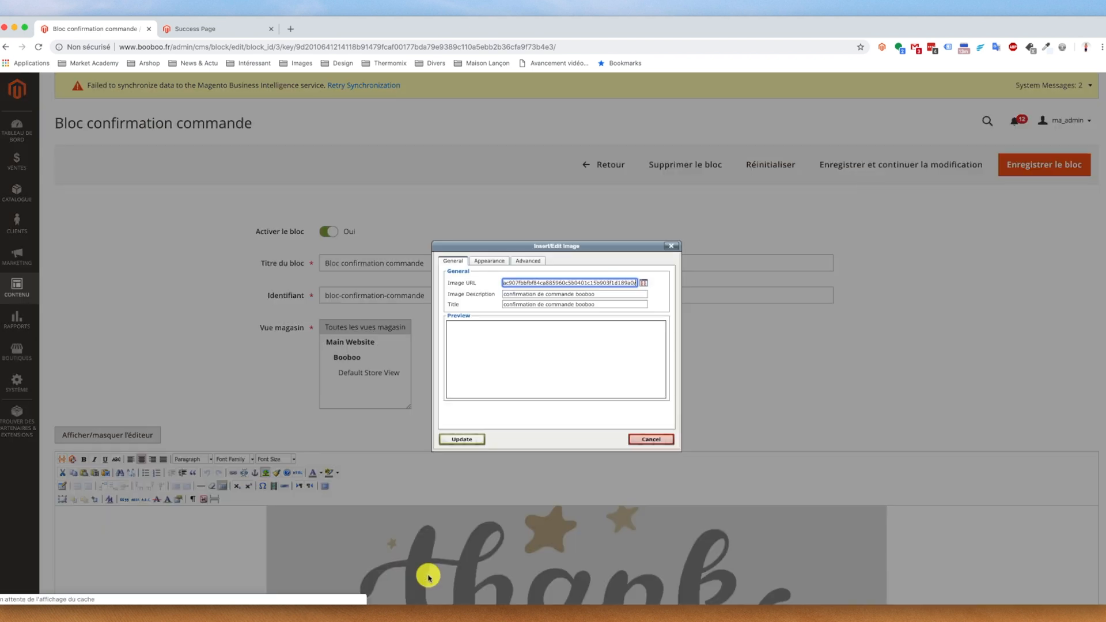
{"action": "left_click", "coordinate": [490, 261]}
{"action": "left_click", "coordinate": [507, 296]}
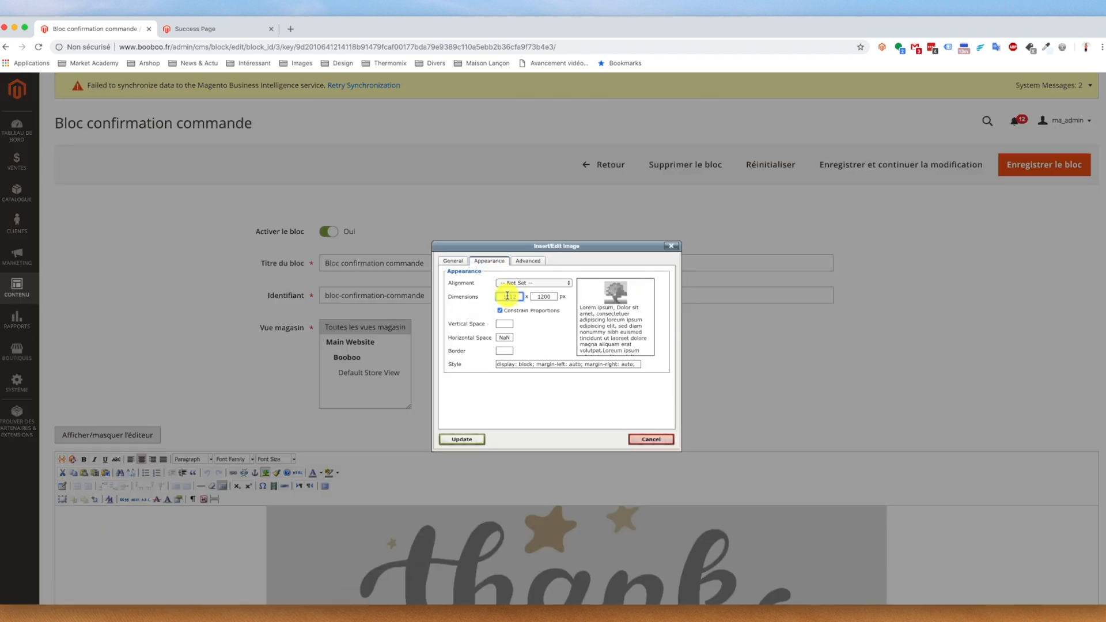
{"action": "left_click_drag", "start_coordinate": [505, 296], "coordinate": [532, 296]}
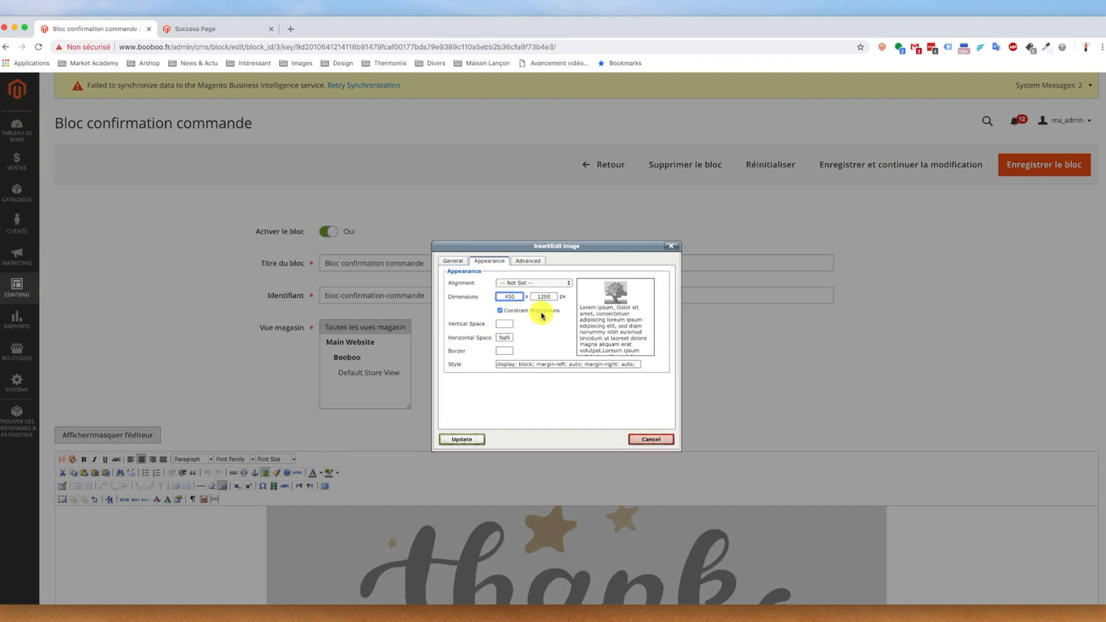
{"action": "left_click", "coordinate": [545, 334]}
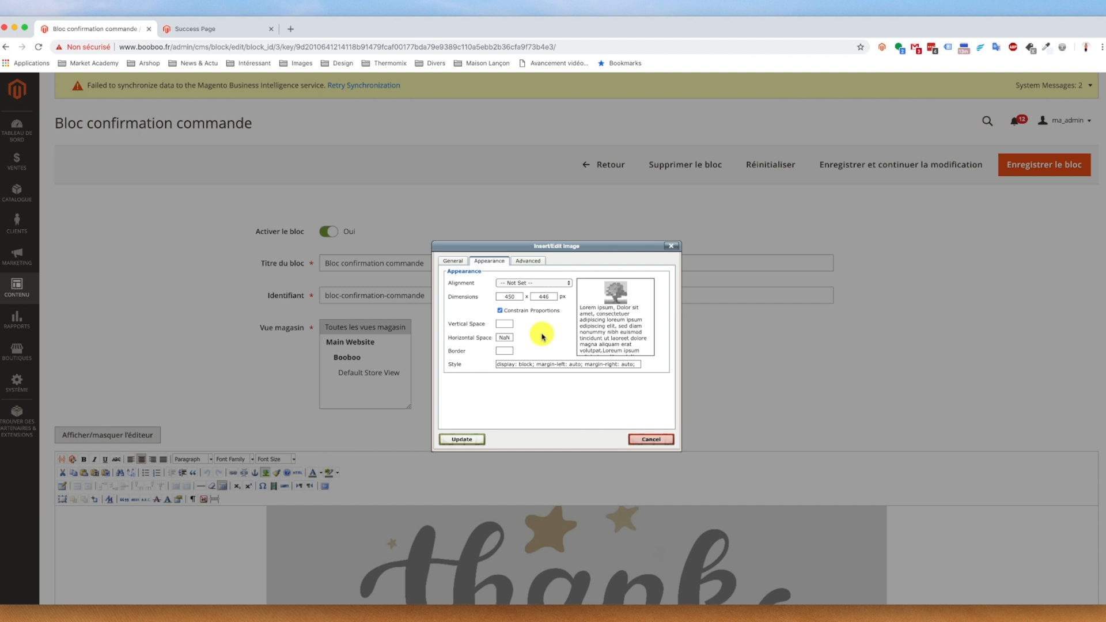
{"action": "left_click", "coordinate": [462, 439]}
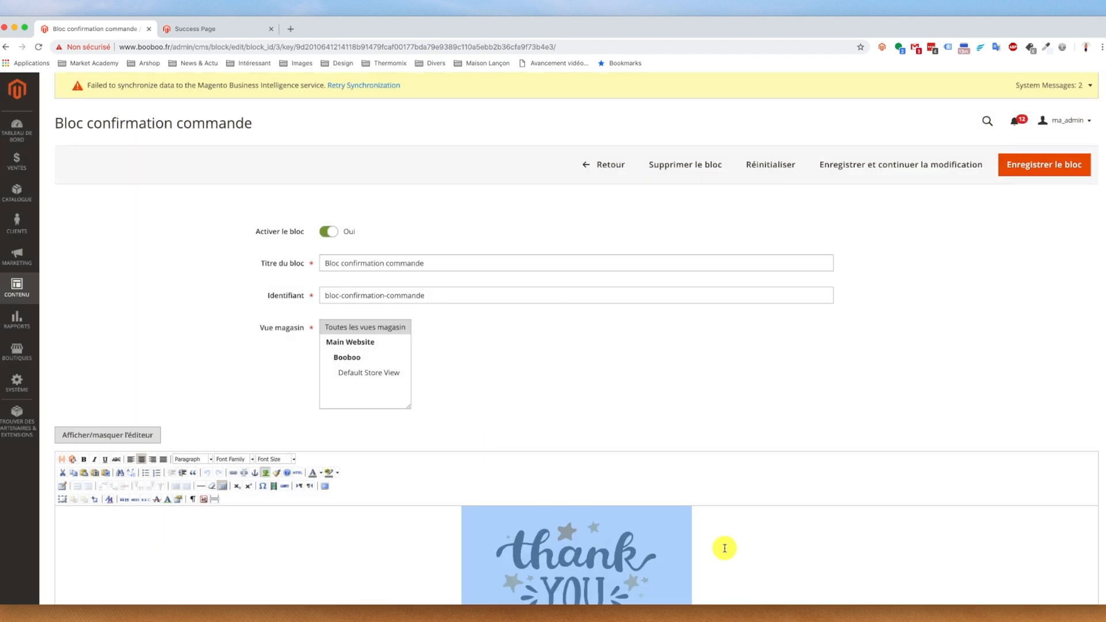
- Save the Bloc confirmation commande block and open the cache management page
{"action": "scroll", "coordinate": [725, 548], "scroll_direction": "down", "scroll_amount": 2}
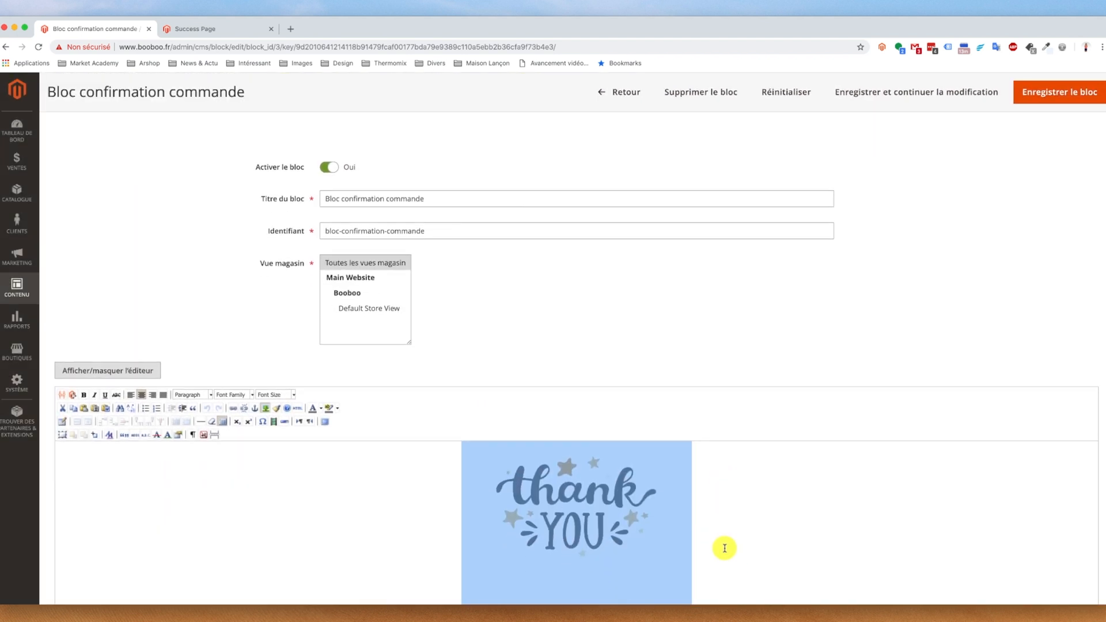
{"action": "left_click", "coordinate": [1051, 99]}
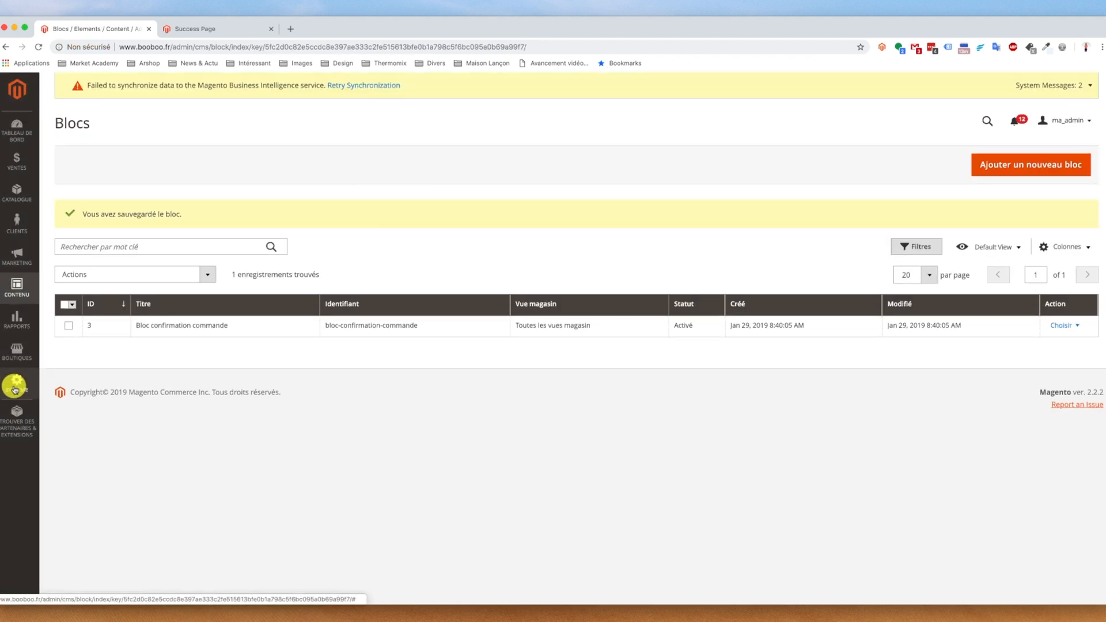
{"action": "left_click", "coordinate": [15, 387]}
{"action": "left_click", "coordinate": [72, 380]}
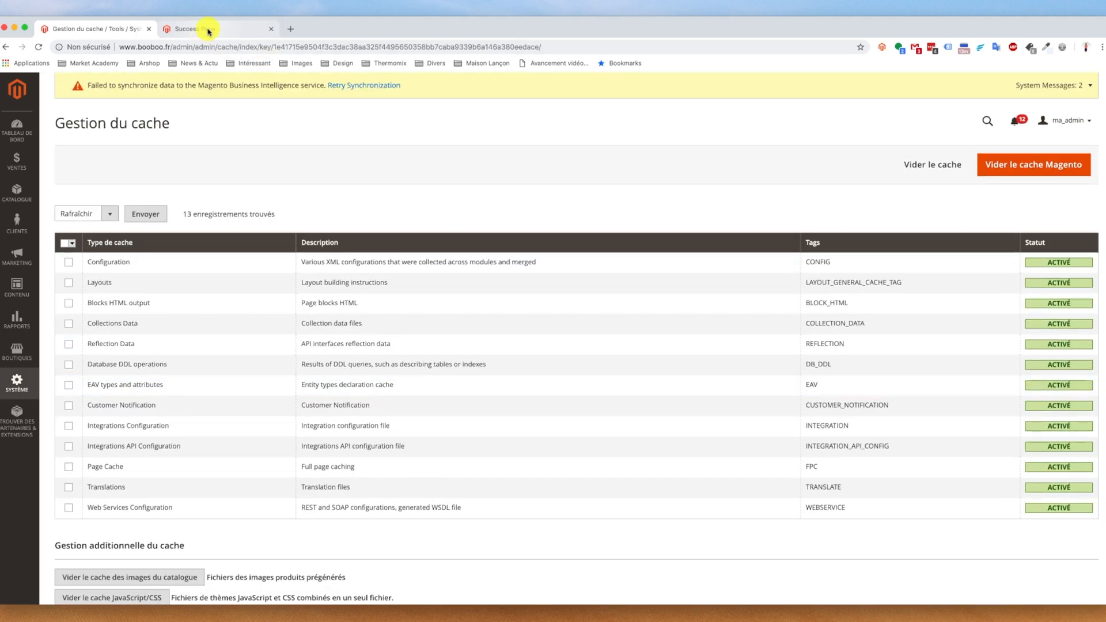
- Place another storefront test order for Testouille and check the resized thank-you image on the success page
{"action": "left_click", "coordinate": [209, 31]}
{"action": "left_click", "coordinate": [263, 109]}
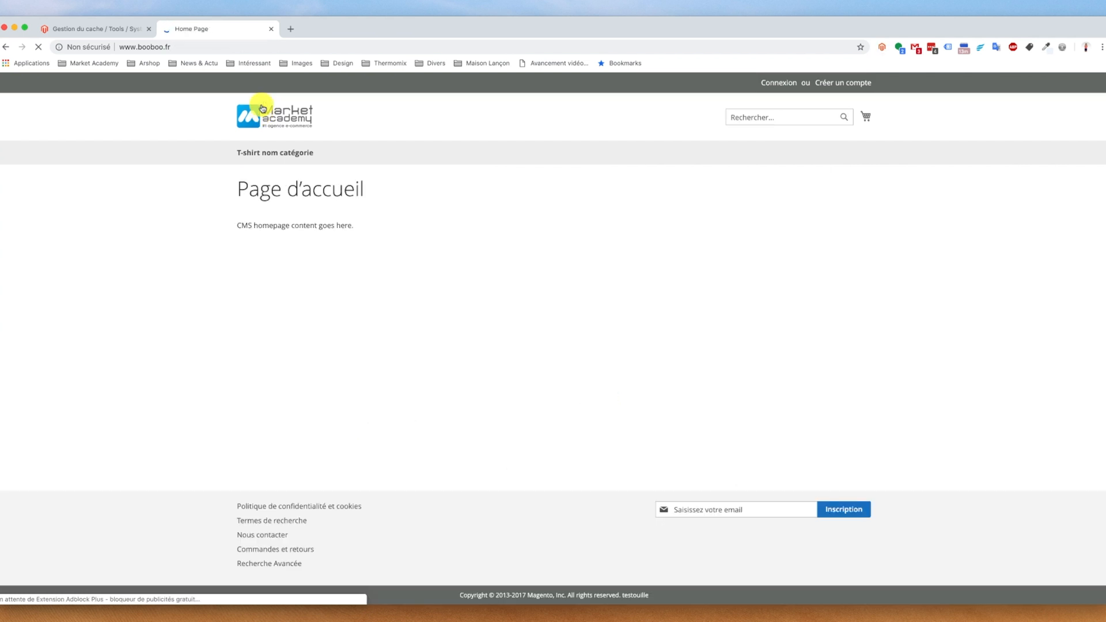
{"action": "left_click", "coordinate": [273, 154]}
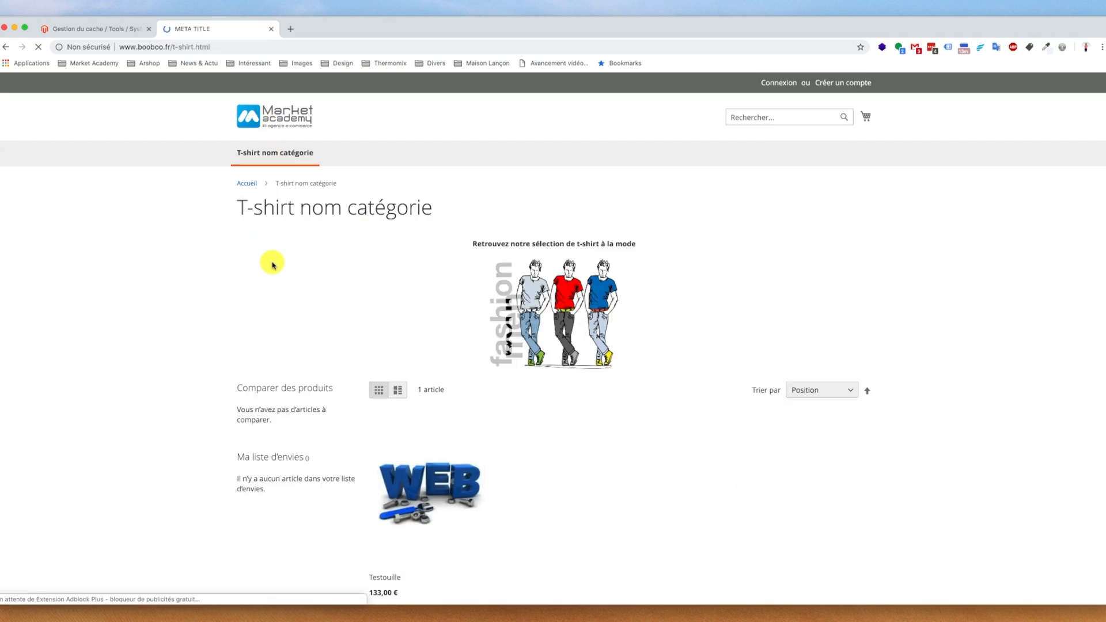
{"action": "left_click", "coordinate": [433, 476]}
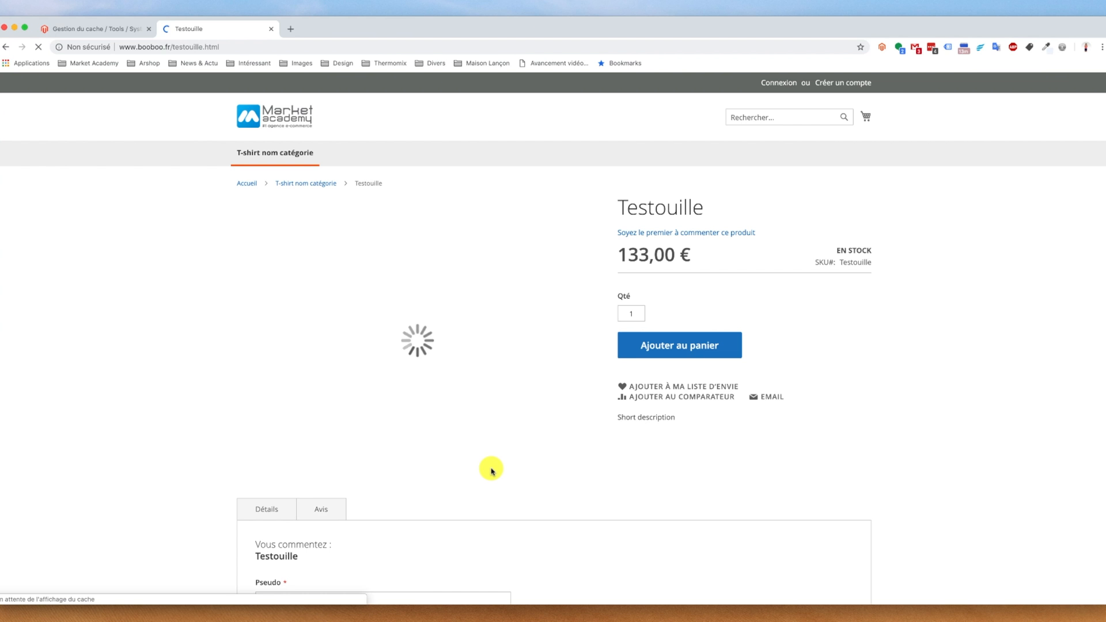
{"action": "left_click", "coordinate": [536, 359]}
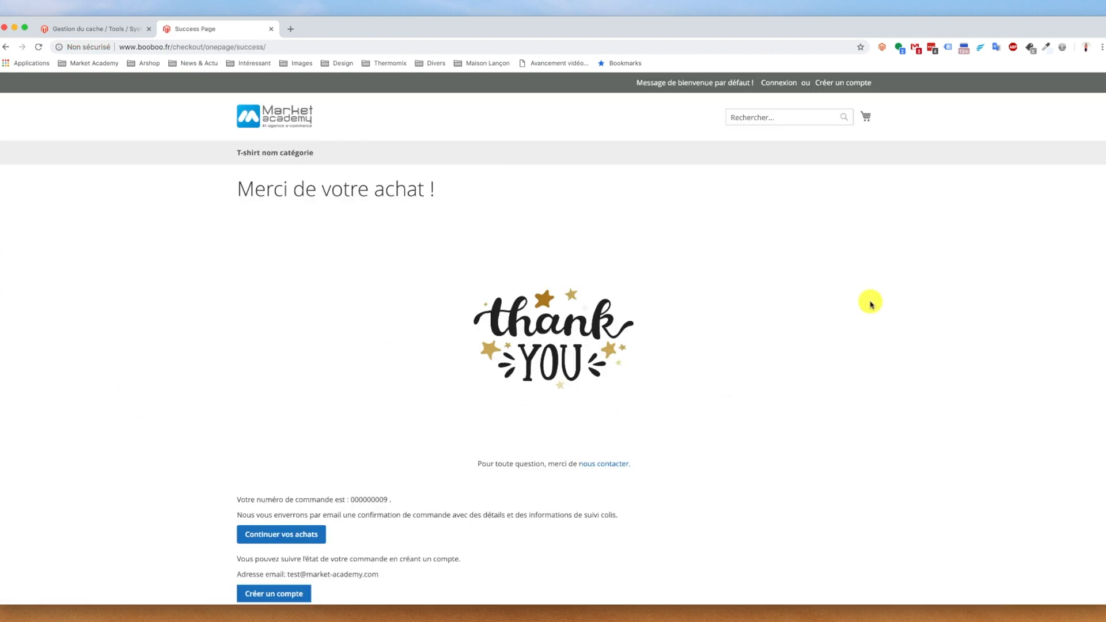
{"action": "scroll", "coordinate": [871, 304], "scroll_direction": "down", "scroll_amount": 3}
{"action": "scroll", "coordinate": [869, 302], "scroll_direction": "up", "scroll_amount": 3}
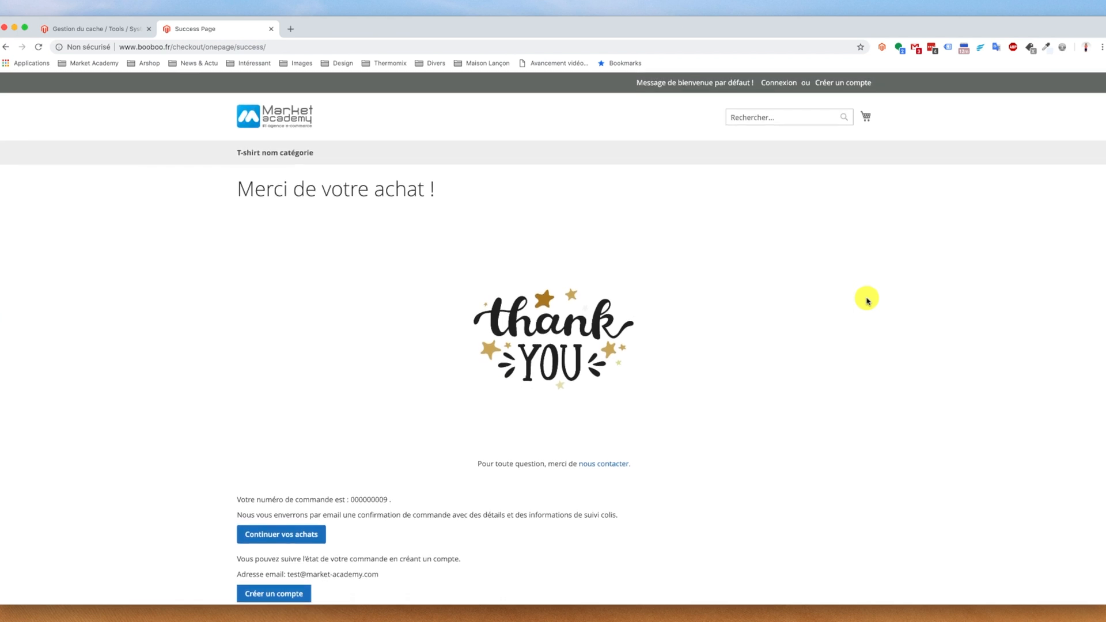